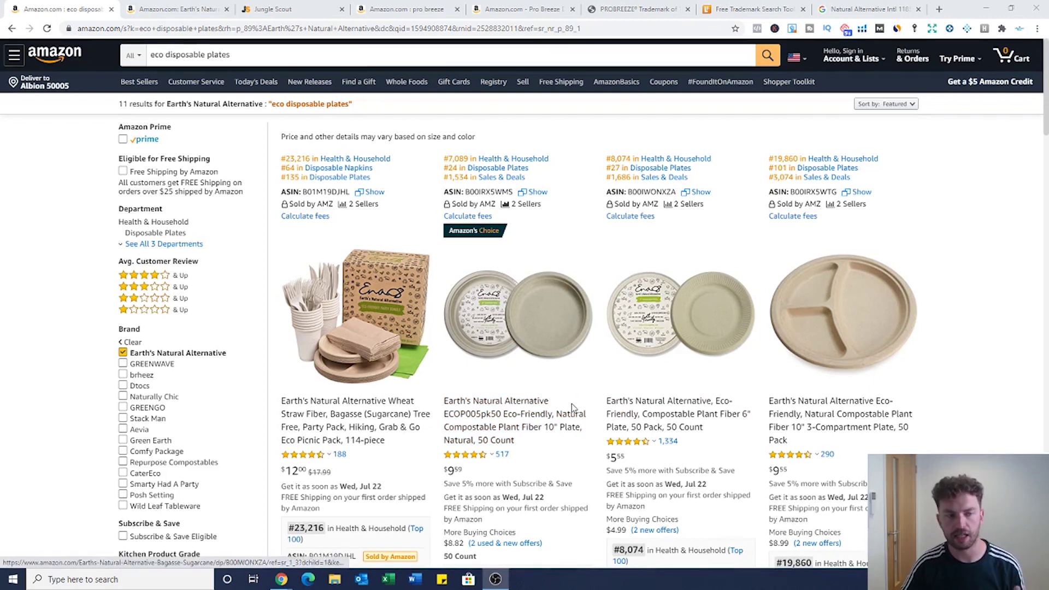
# Copy the brand name Earth's Natural Alternative from the second plate listing's title for Jungle Scout.
pyautogui.scroll(-1, 936, 296)
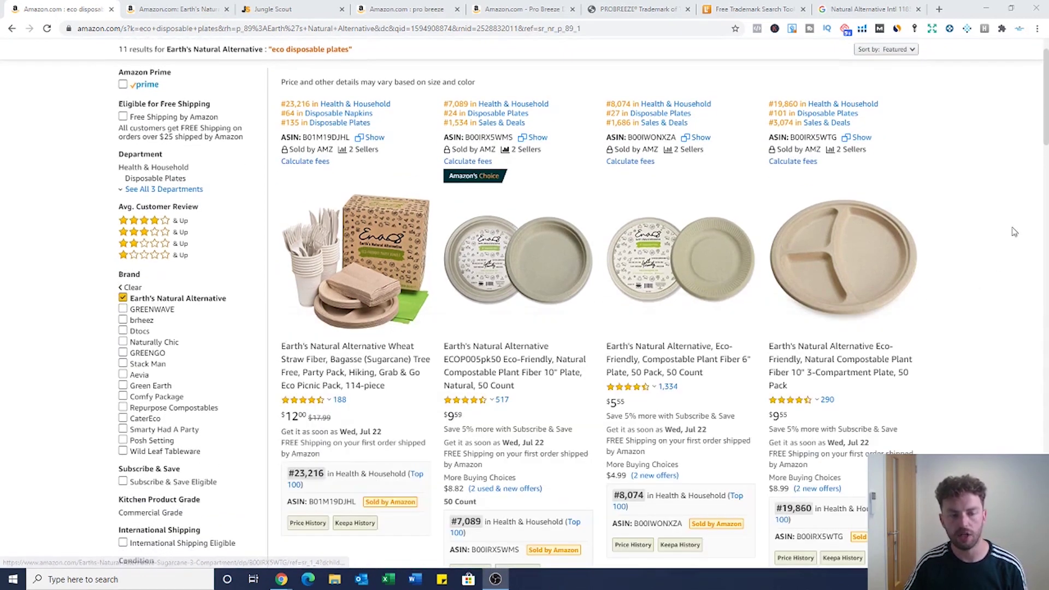
pyautogui.scroll(-1, 1014, 233)
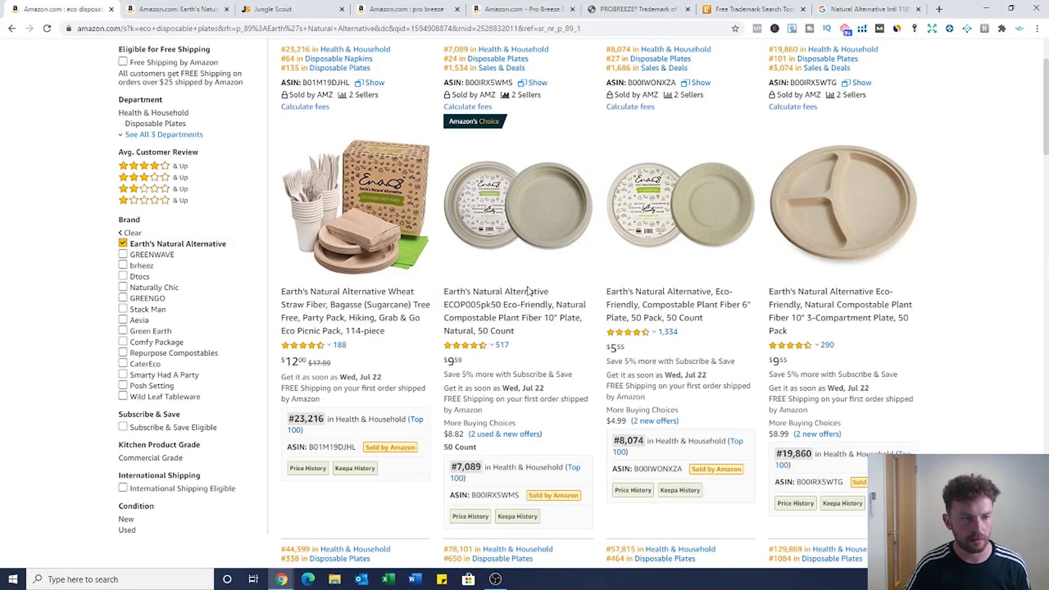
pyautogui.moveTo(549, 292); pyautogui.dragTo(444, 291)
pyautogui.hotkey('ctrl', 'c')
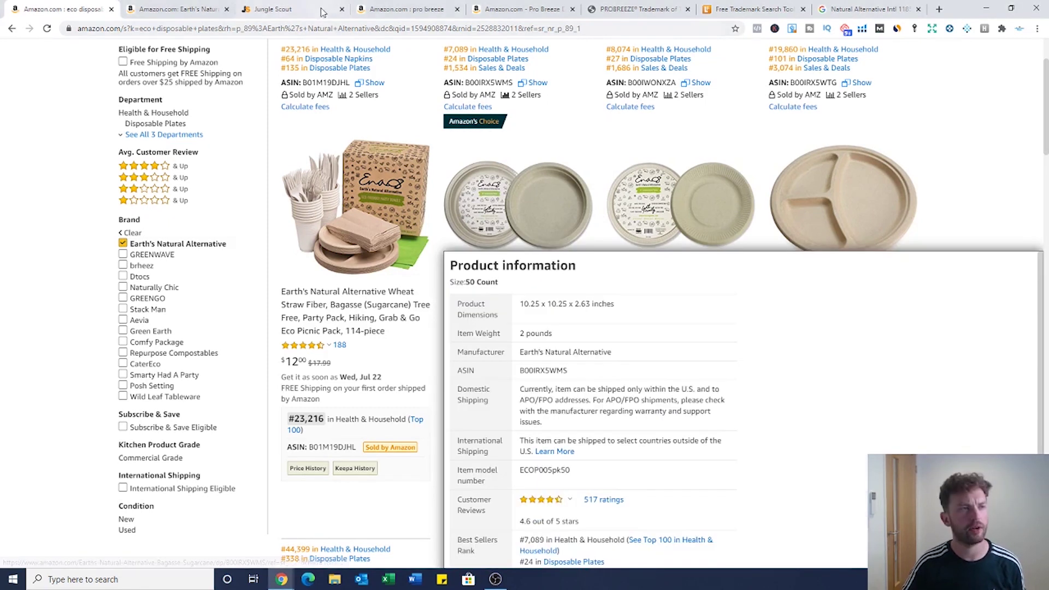
pyautogui.click(273, 9)
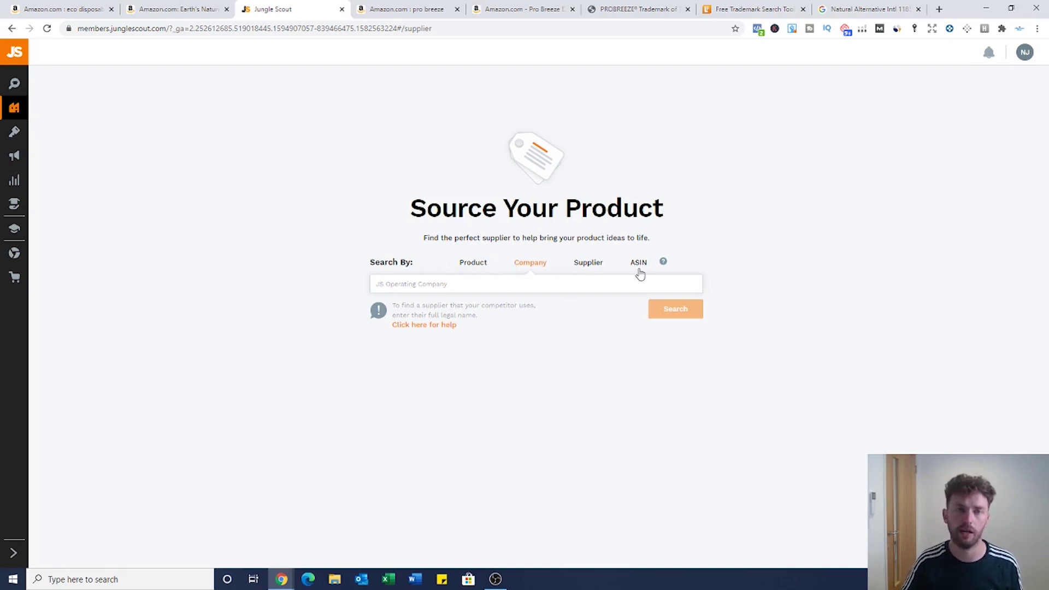
# Run a Jungle Scout company search for the pasted name 'Earth's Natural Alternative'.
pyautogui.hotkey('ctrl', 'v')
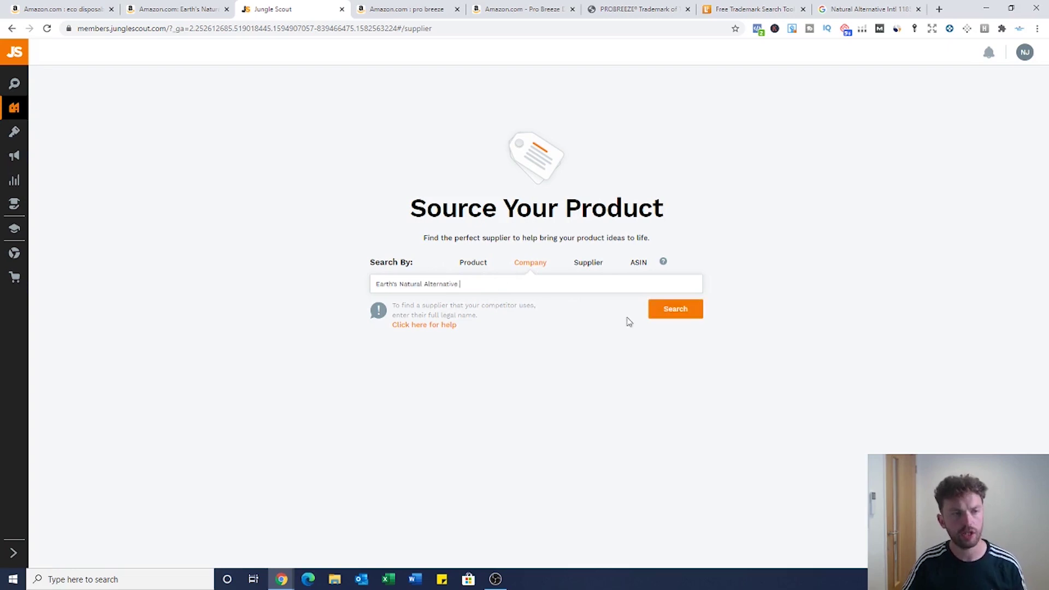
pyautogui.click(686, 317)
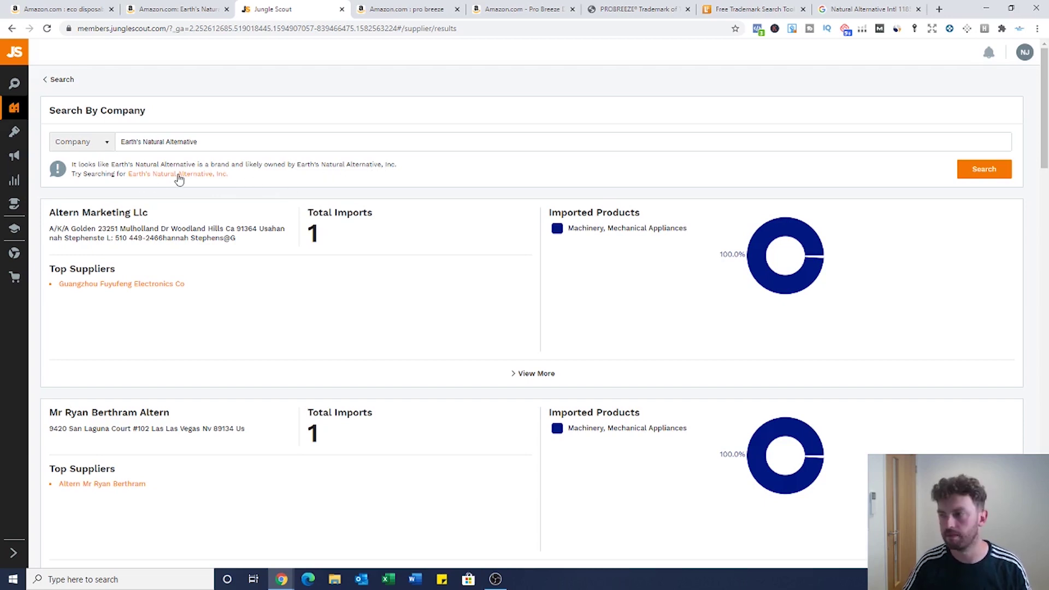
# Rerun the search for Earth's Natural Alternative, Inc. and look up top match Natural Alternative Intl on Google.
pyautogui.click(179, 175)
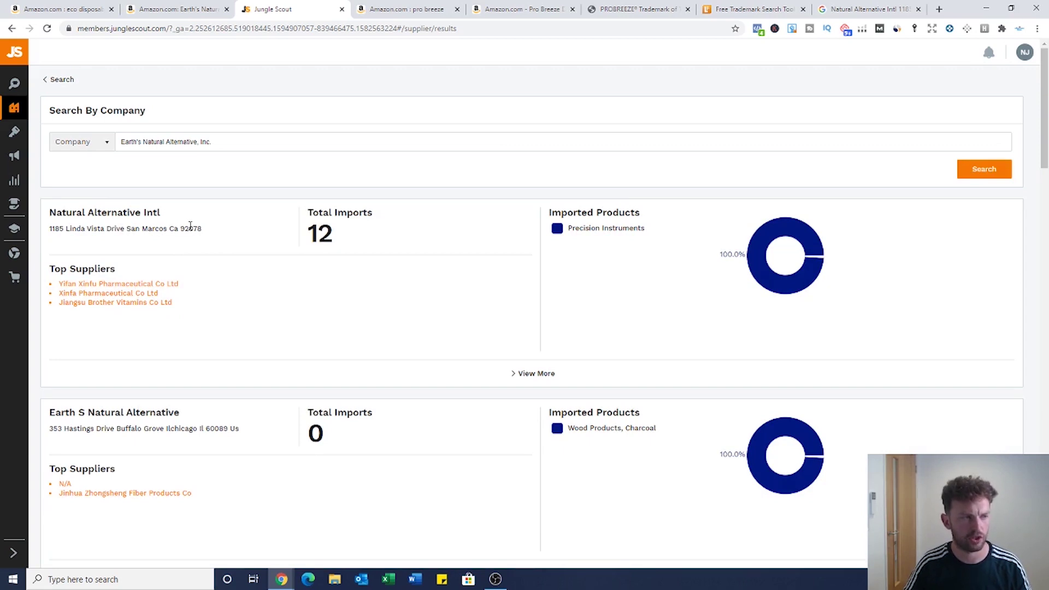
pyautogui.moveTo(213, 142); pyautogui.dragTo(105, 143)
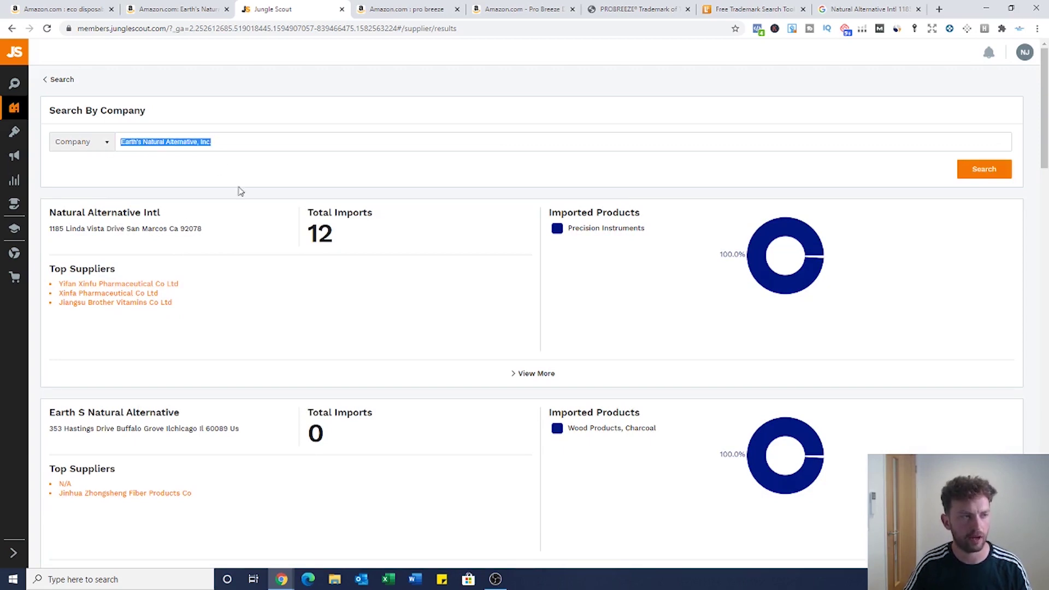
pyautogui.click(217, 234)
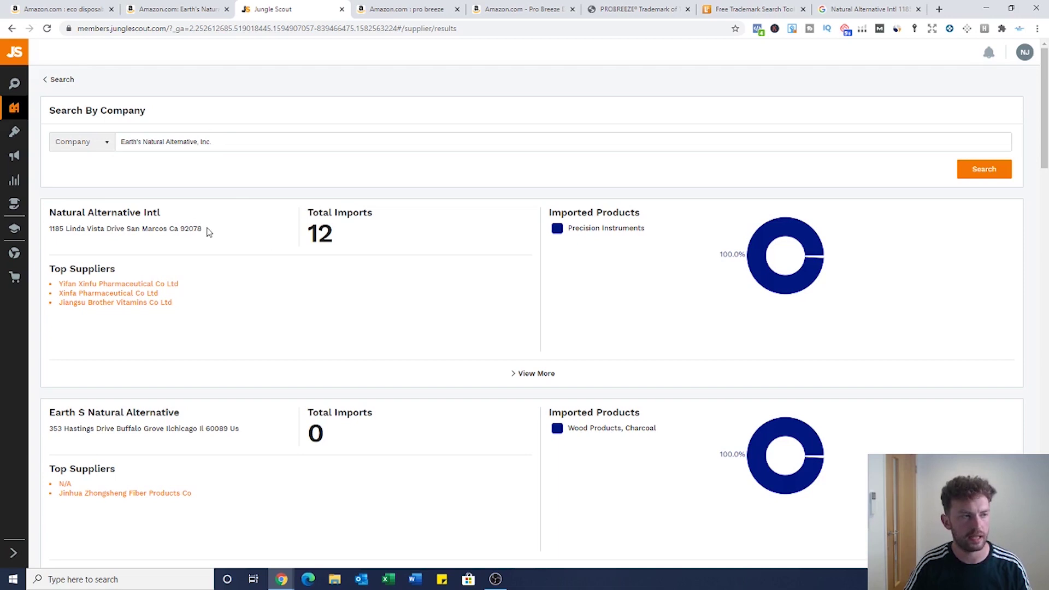
pyautogui.click(844, 9)
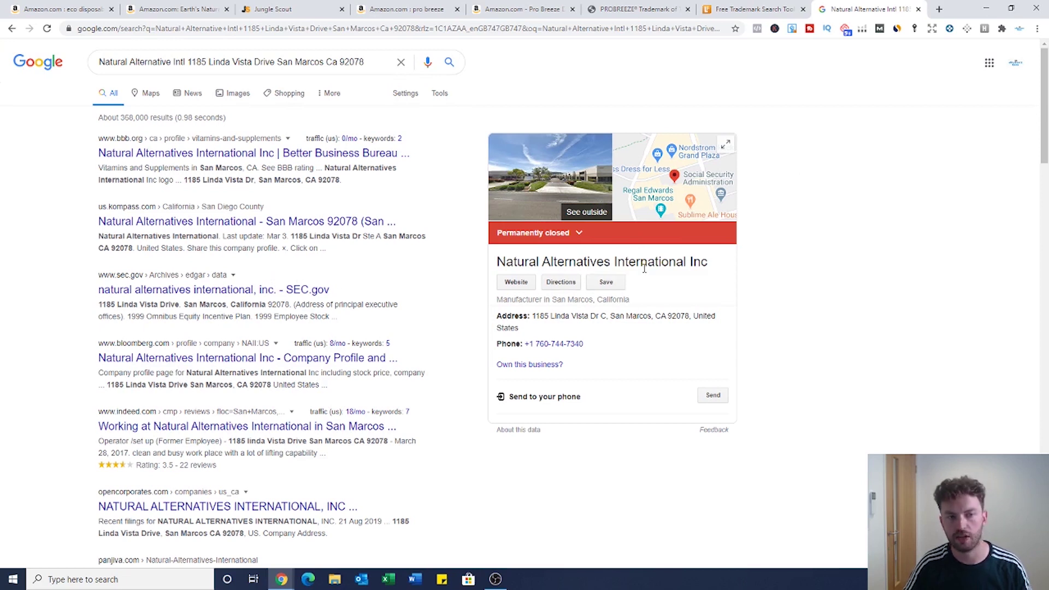
# Confirm Natural Alternatives International Inc's San Marcos address, then return to Jungle Scout's supplier results.
pyautogui.click(257, 9)
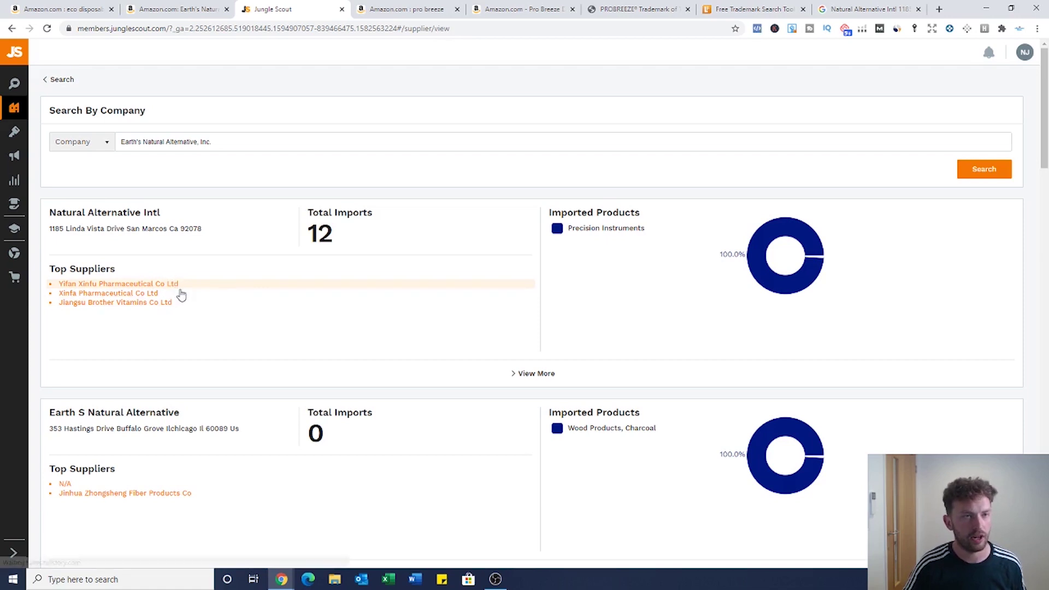
pyautogui.click(183, 294)
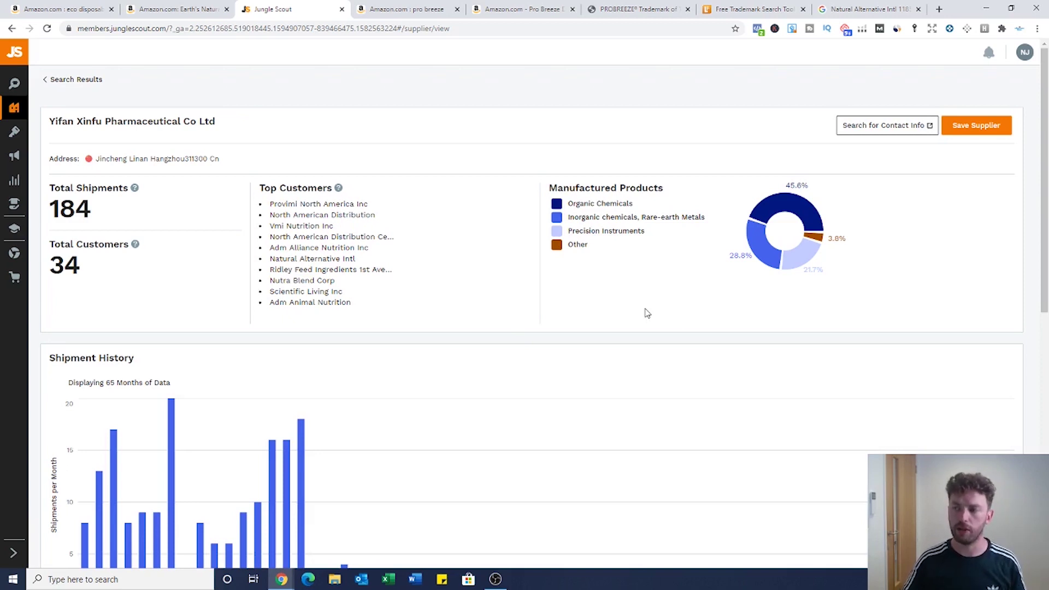
pyautogui.scroll(-4, 668, 305)
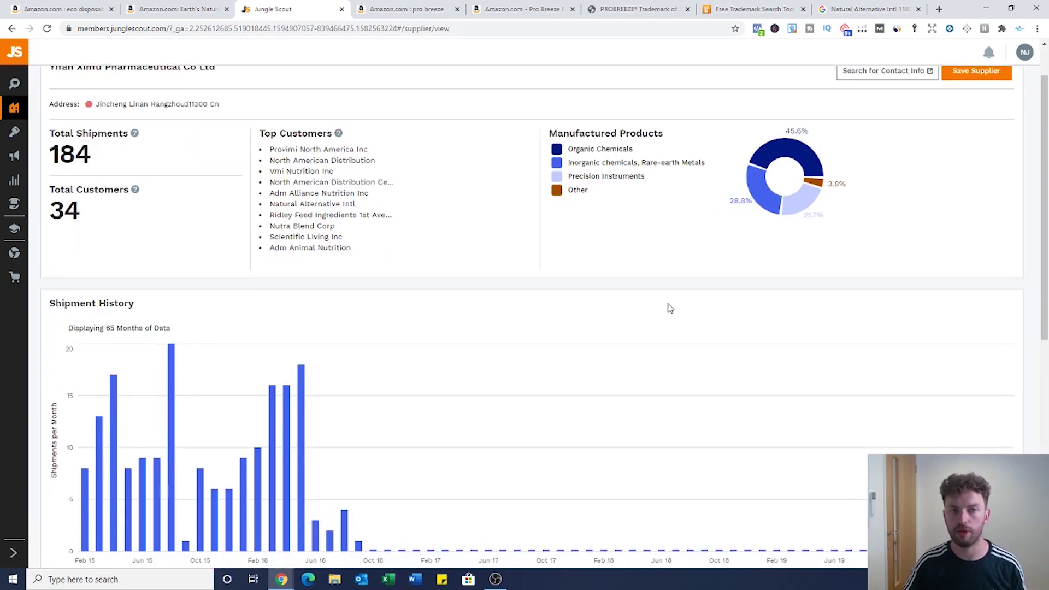
pyautogui.scroll(4, 675, 307)
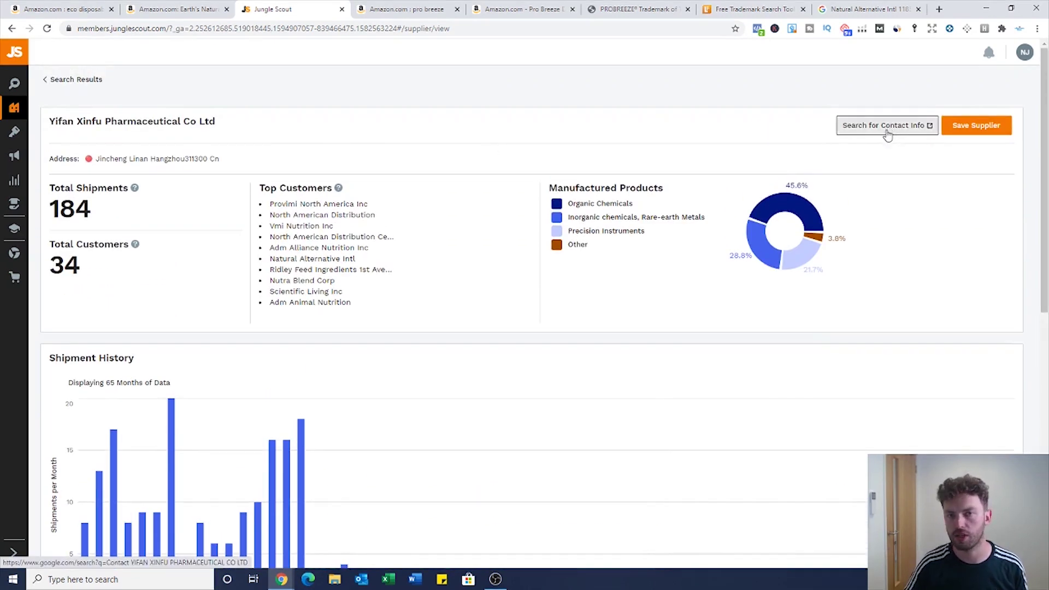
# Search Google for Yifan Xinfu Pharmaceutical's contact info, open a result, then close that search.
pyautogui.click(887, 133)
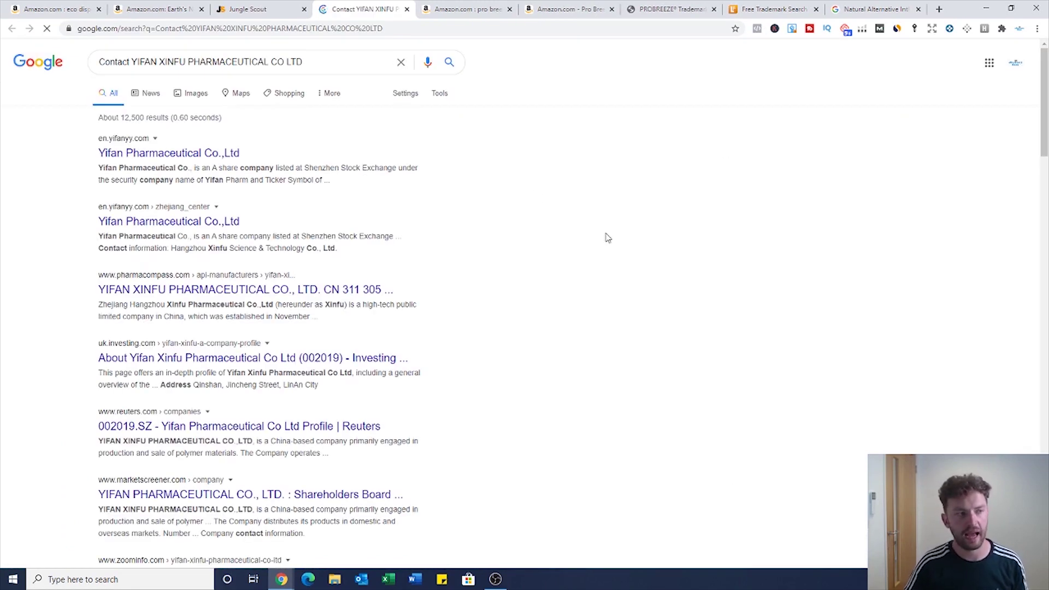
pyautogui.click(219, 222)
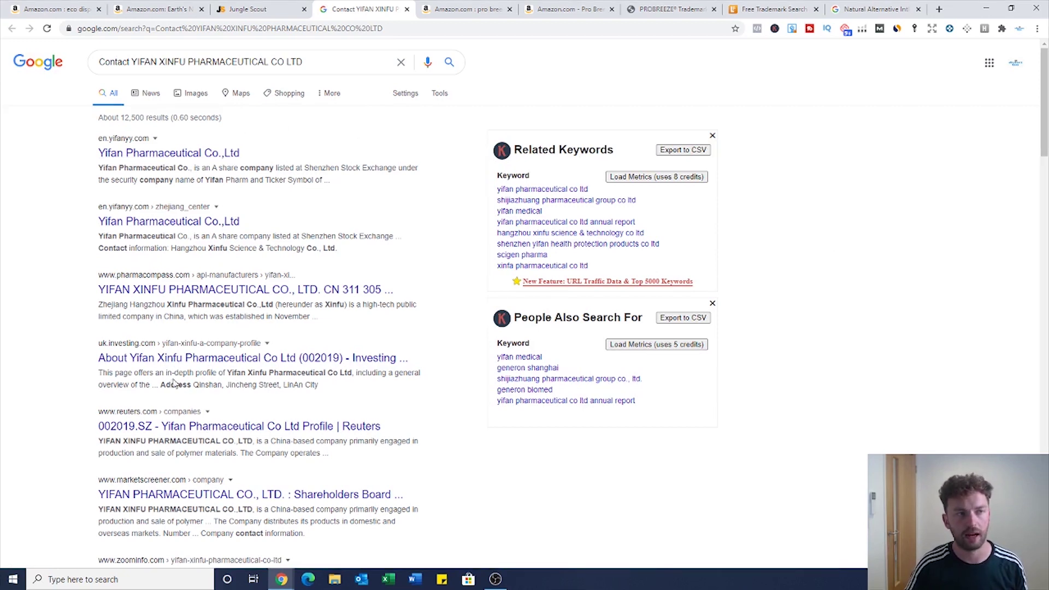
pyautogui.click(406, 10)
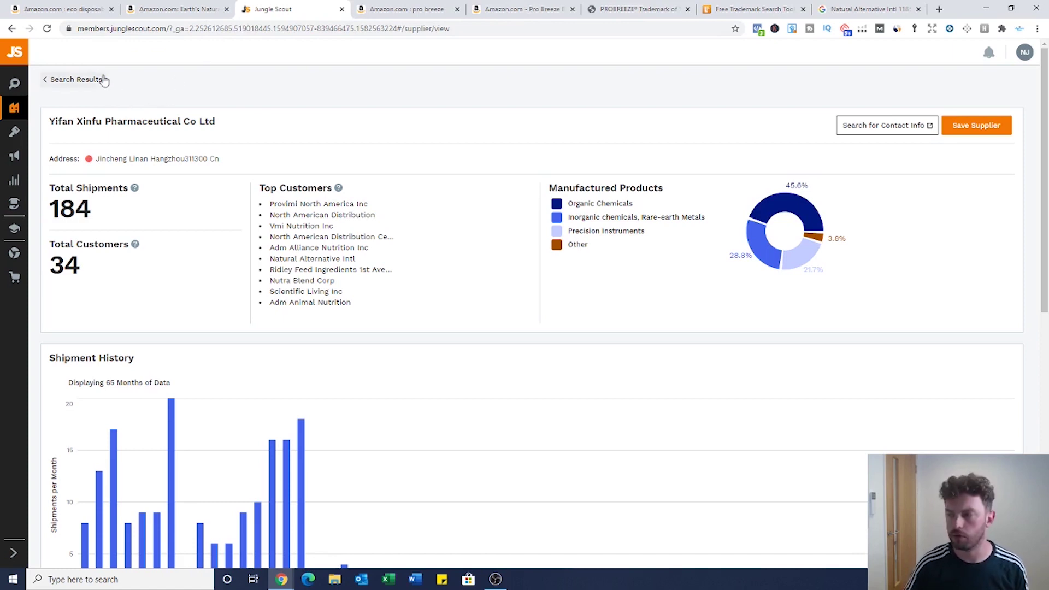
# Return to the Earth's Natural Alternative, Inc. company results listing Natural Alternative Intl.
pyautogui.click(80, 86)
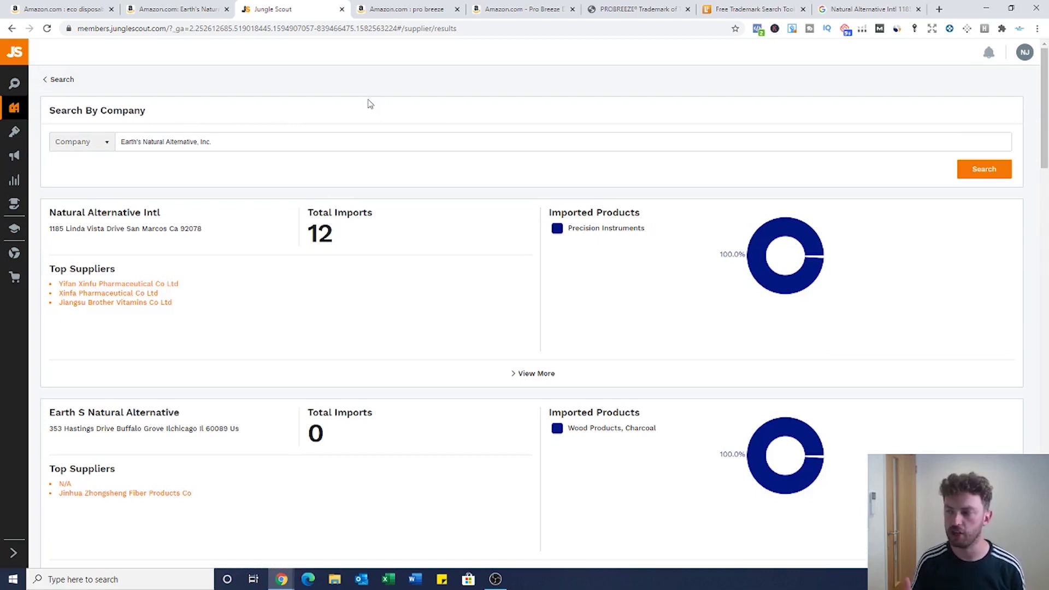
# Browse the 'pro breeze' results, then open the $79.99 Pro Breeze 2200 cubic feet mini dehumidifier page.
pyautogui.click(411, 10)
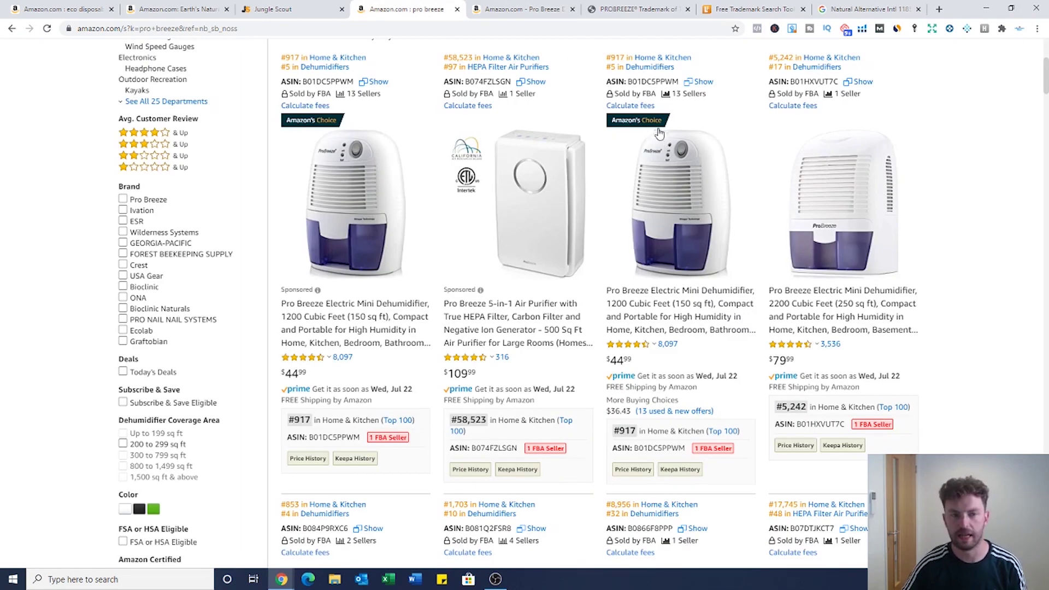
pyautogui.moveTo(762, 277)
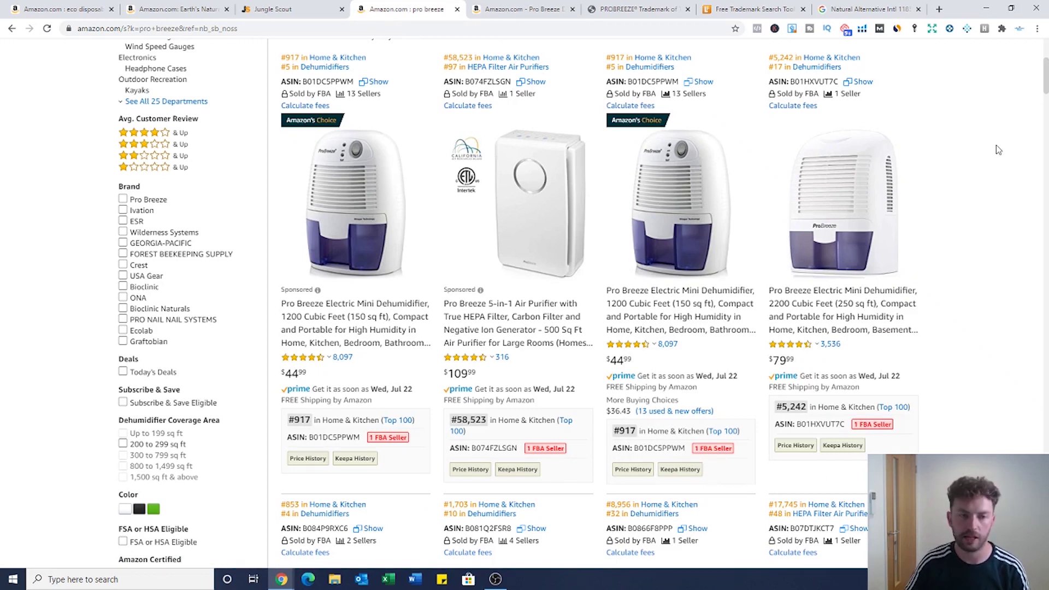
pyautogui.scroll(-2, 993, 165)
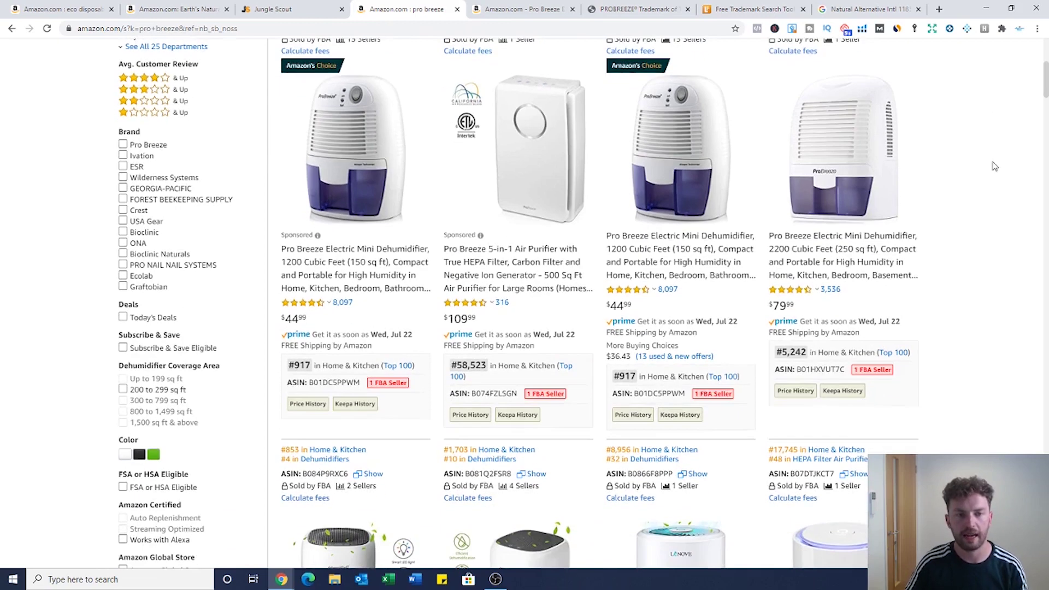
pyautogui.scroll(1, 995, 165)
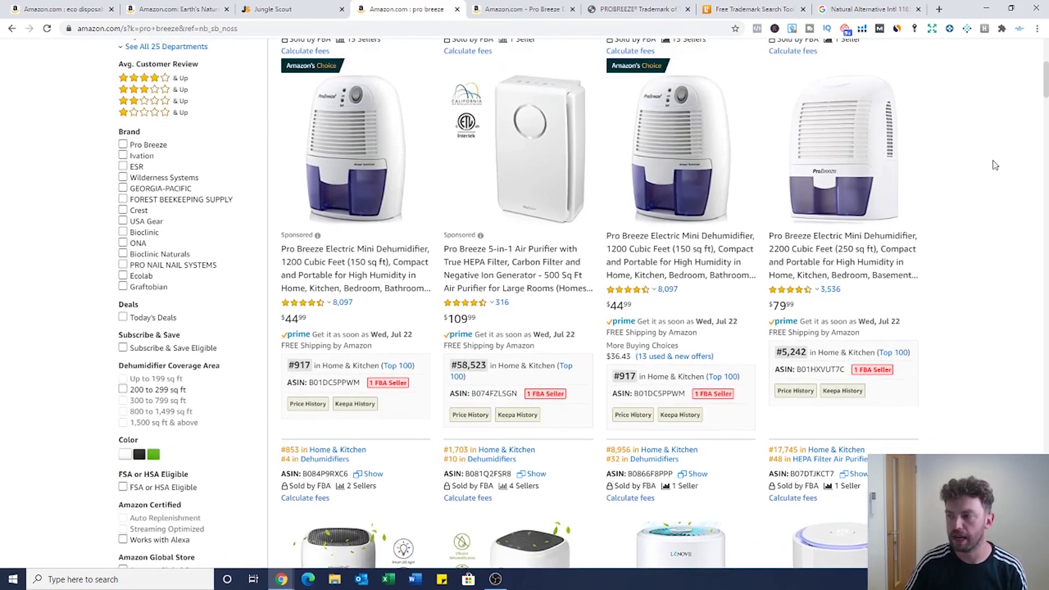
pyautogui.scroll(1, 995, 165)
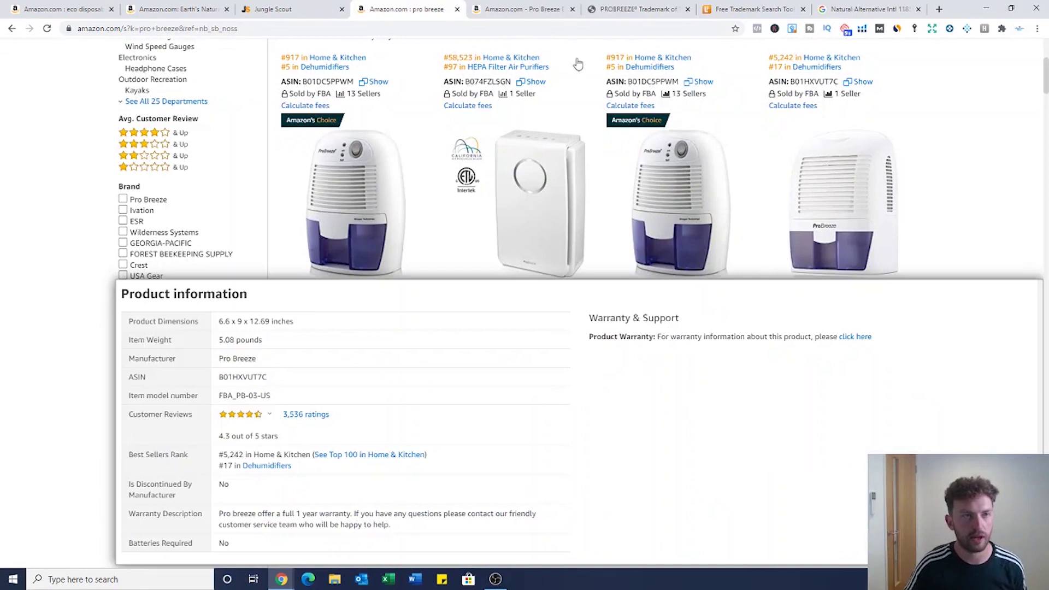
pyautogui.click(528, 12)
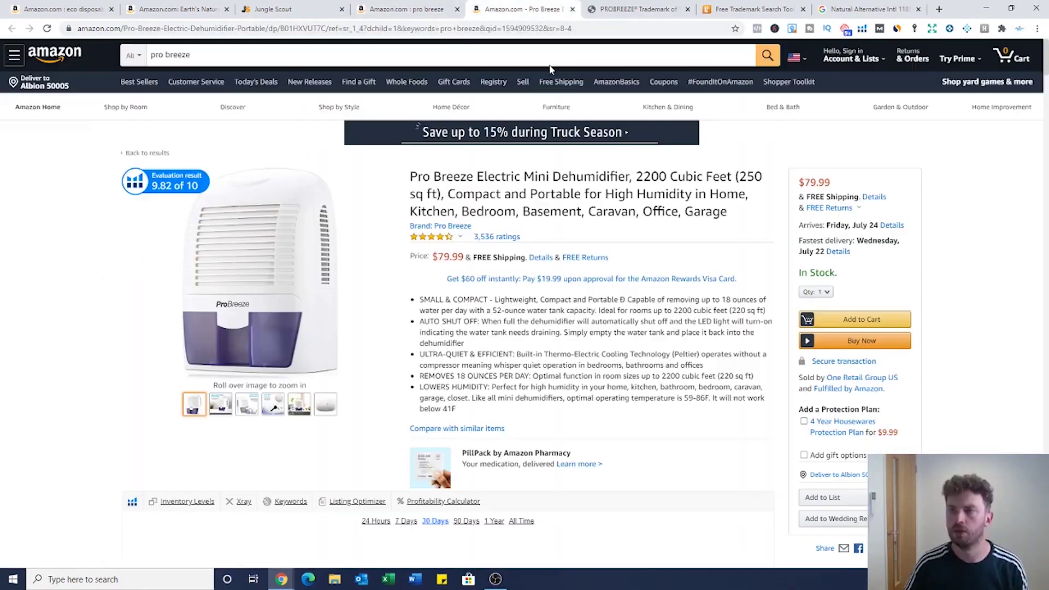
# Open the Pro Breeze dehumidifier seller One Retail Group US's profile in a new tab and view it.
pyautogui.middleClick(856, 379)
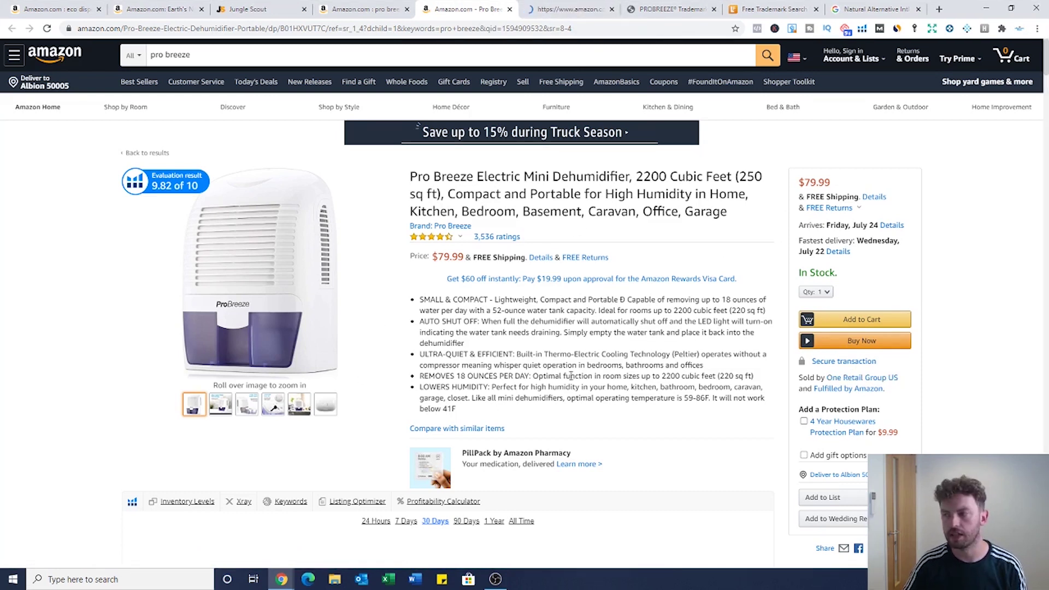
pyautogui.moveTo(475, 176); pyautogui.dragTo(411, 176)
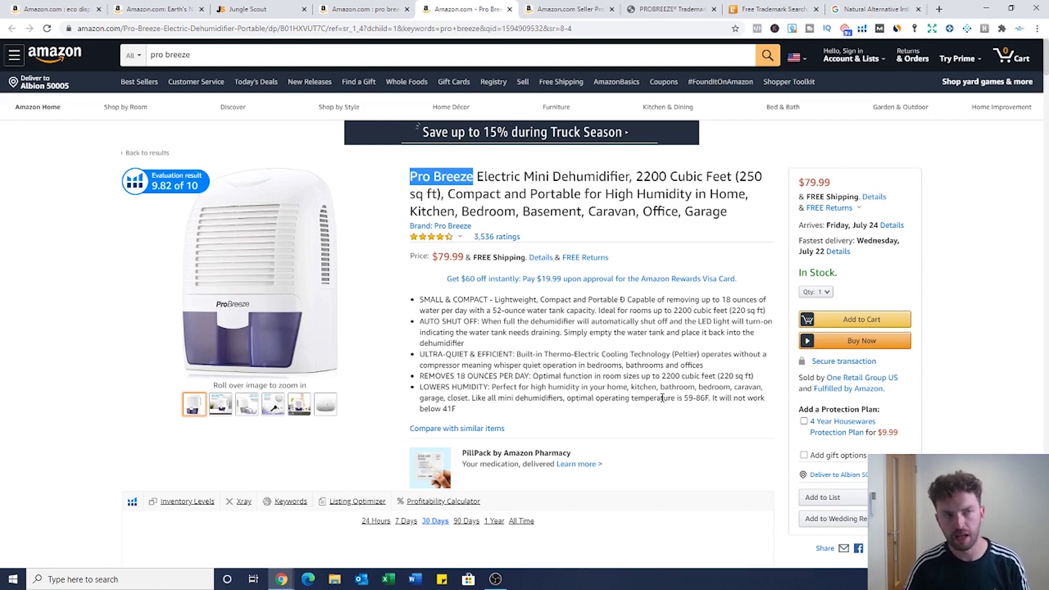
pyautogui.click(566, 9)
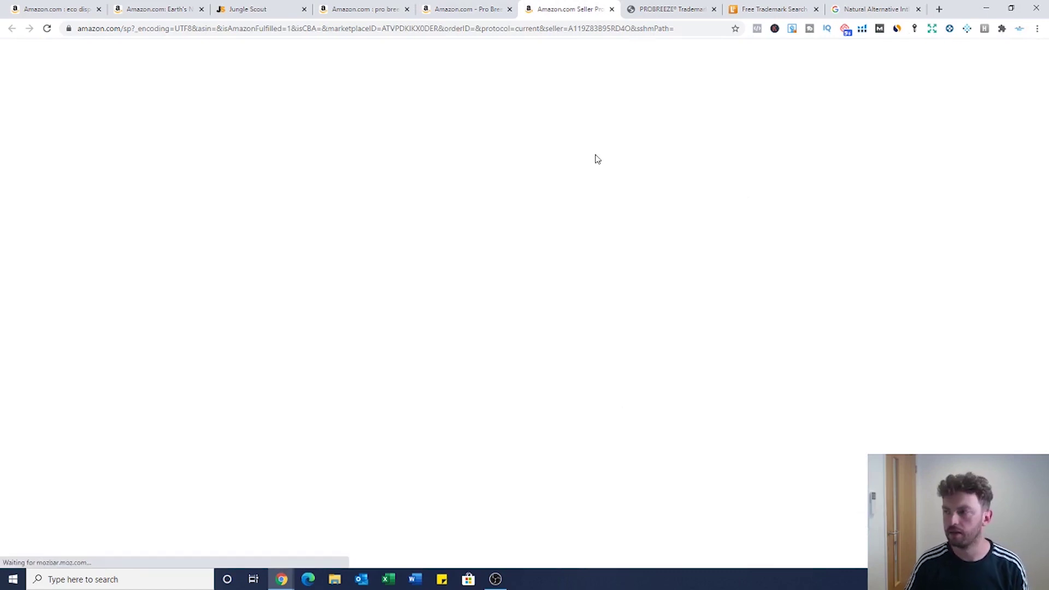
# List One Retail Group US's 20 products, check Xray revenue (top 660,183.26), then close Xray.
pyautogui.click(356, 218)
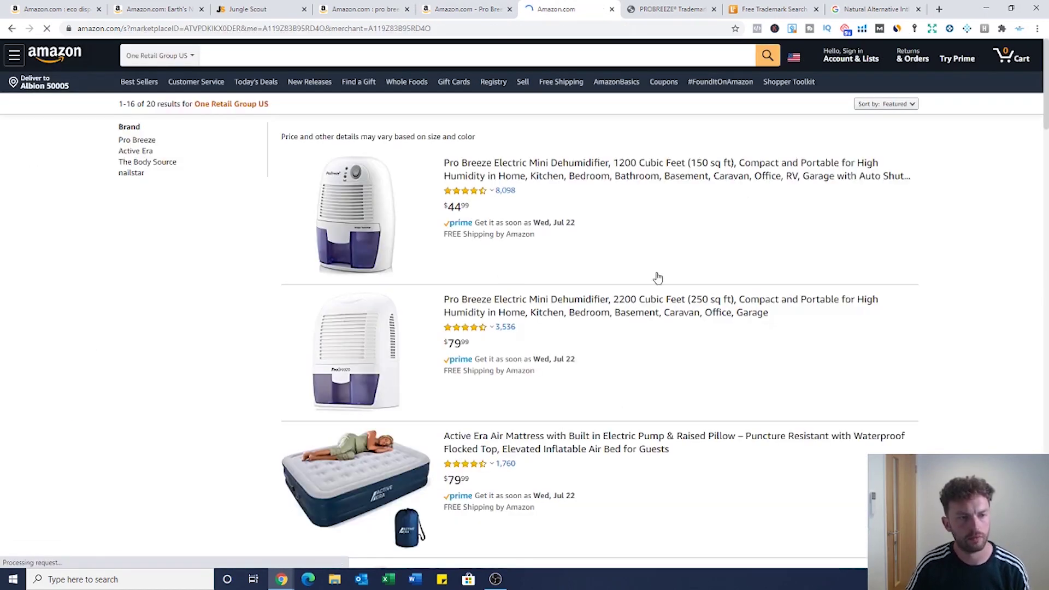
pyautogui.click(862, 31)
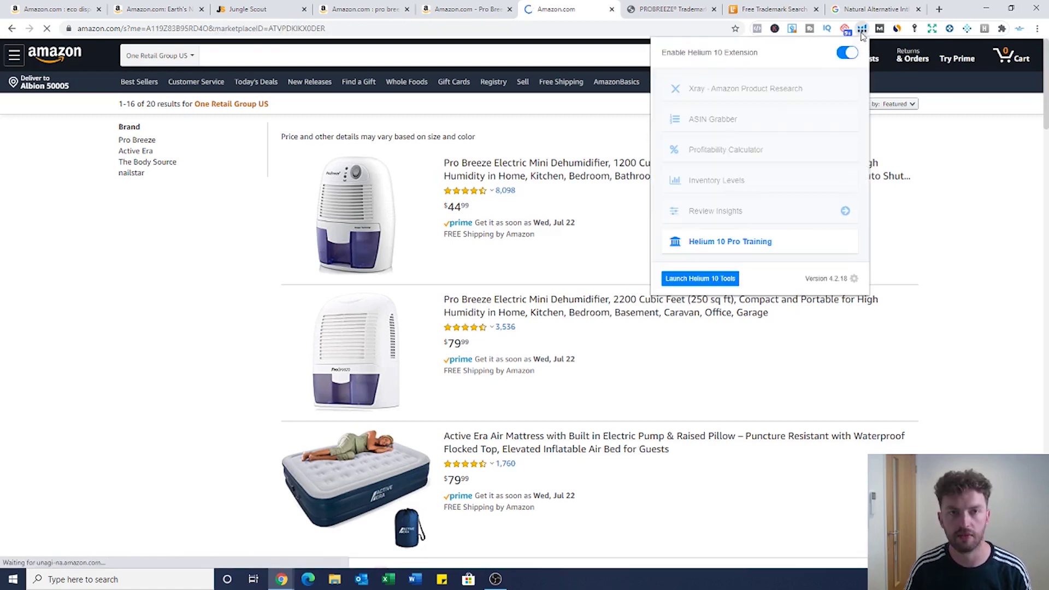
pyautogui.click(767, 95)
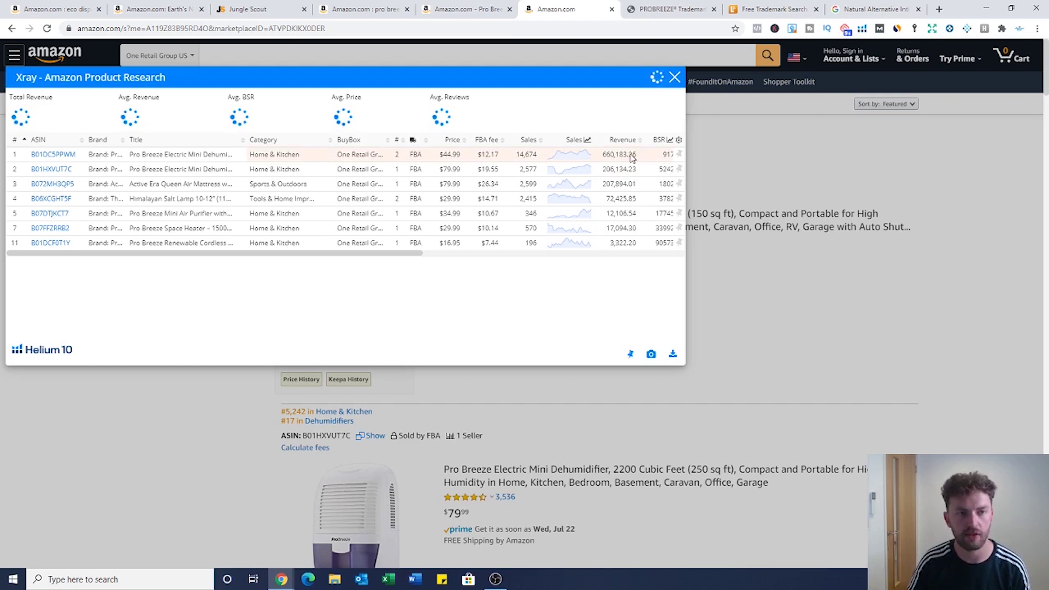
pyautogui.doubleClick(603, 155)
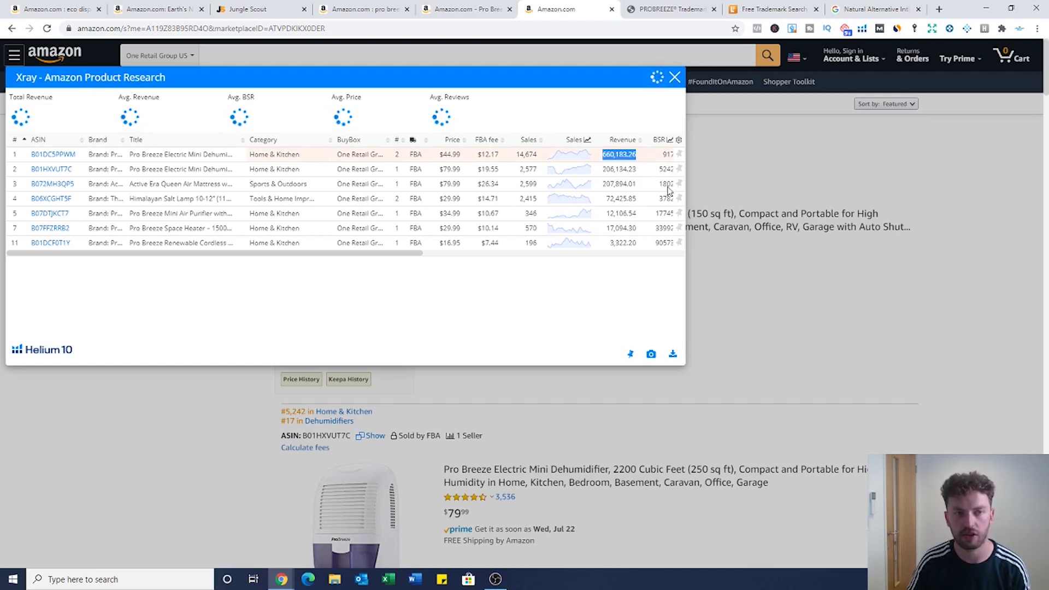
pyautogui.click(579, 299)
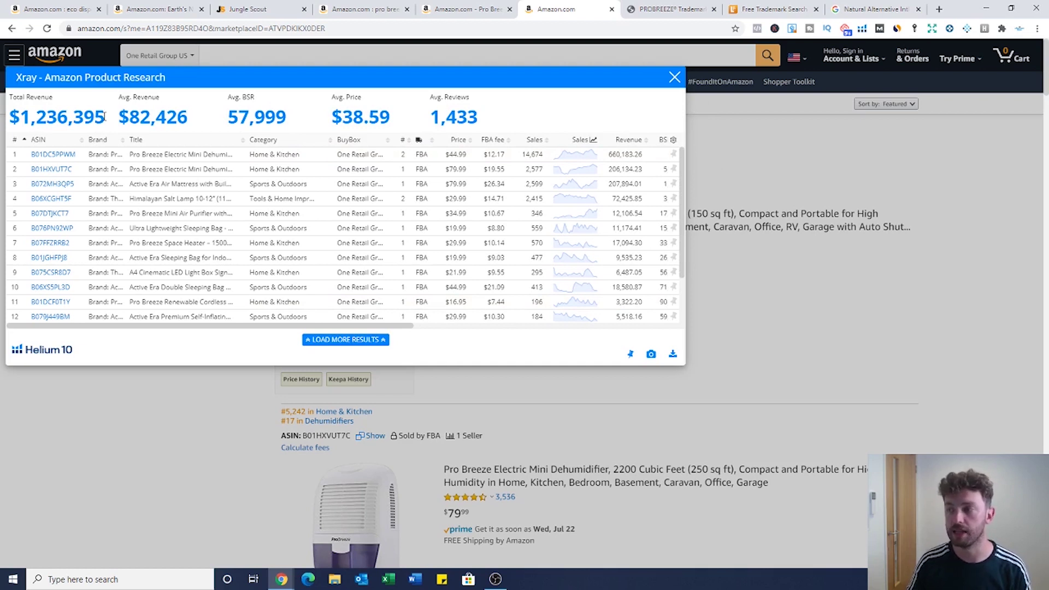
pyautogui.click(675, 77)
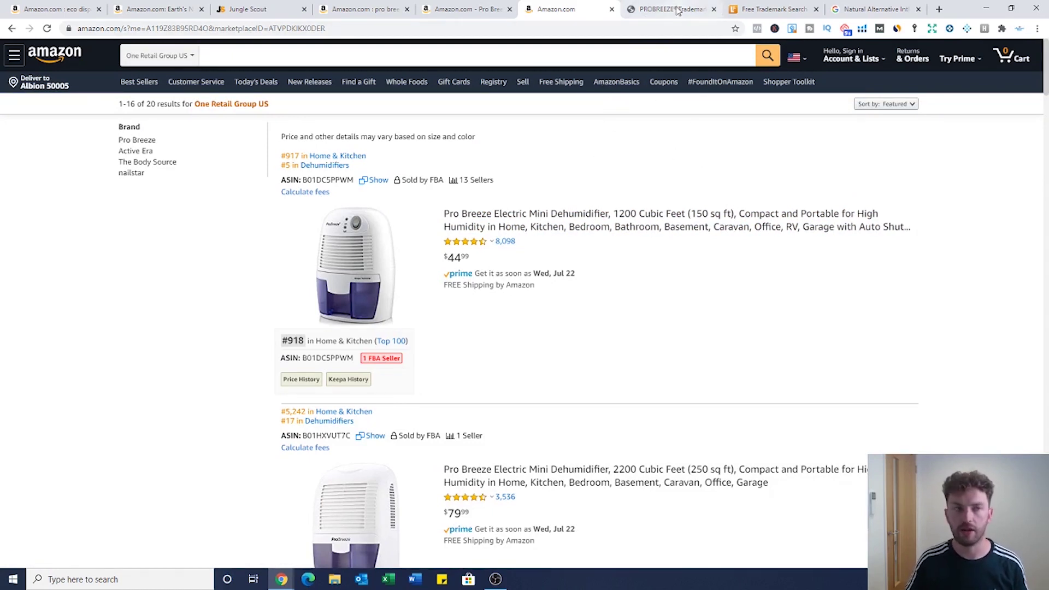
# Search Trademarkia for 'probreez', open the PROBREEZE trademark, and select its owner Tempur World, LLC.
pyautogui.click(778, 8)
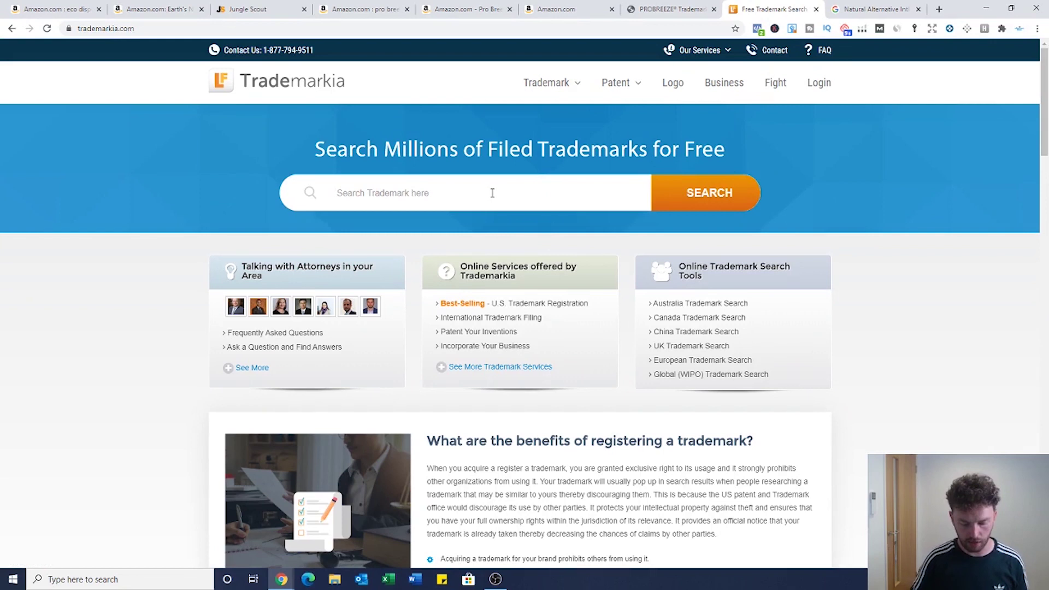
pyautogui.write('pro')
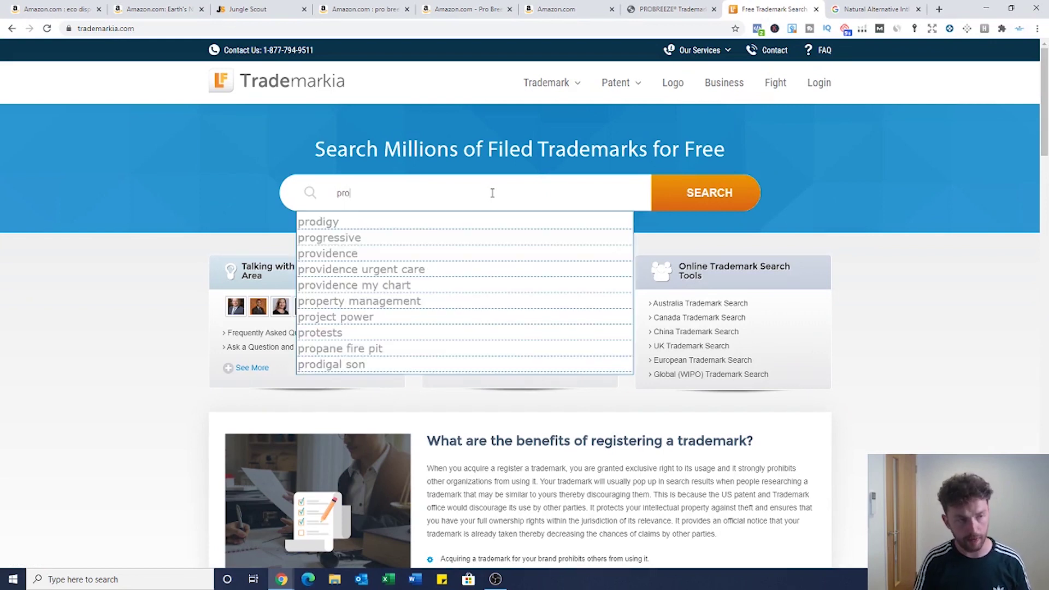
pyautogui.write('breeze')
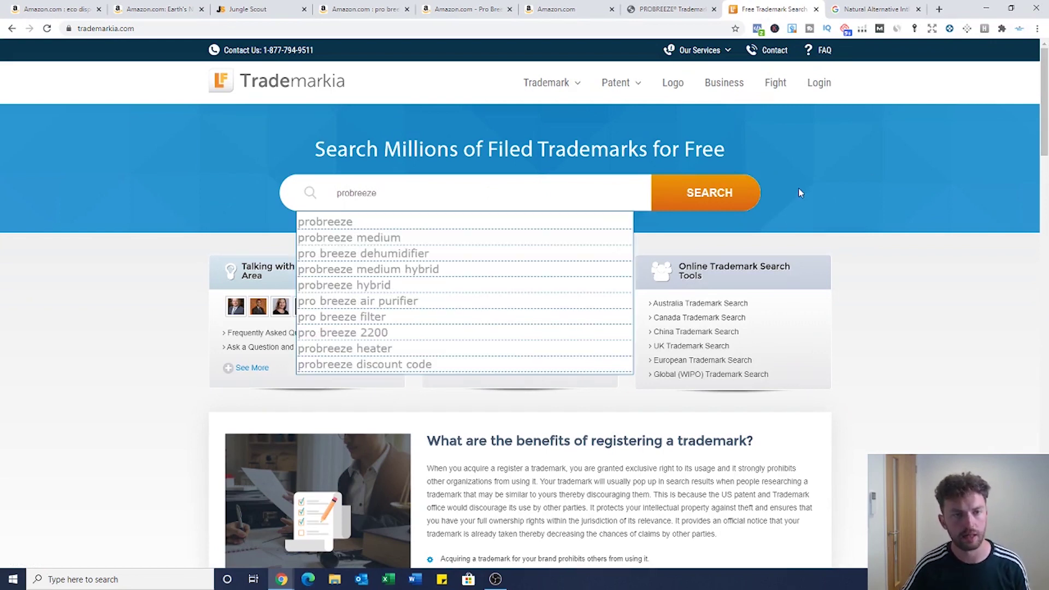
pyautogui.click(721, 194)
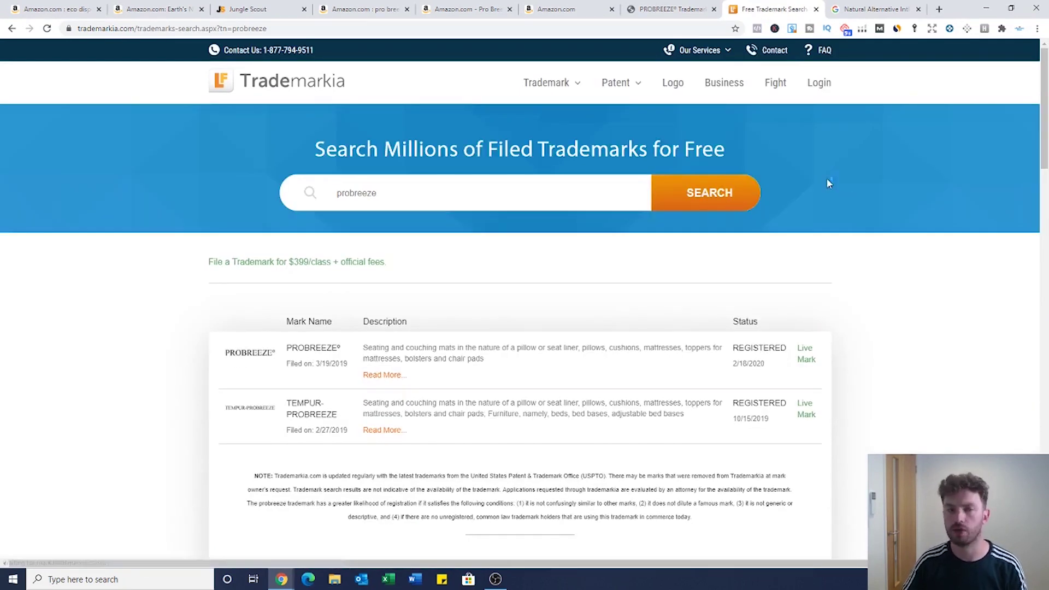
pyautogui.click(394, 379)
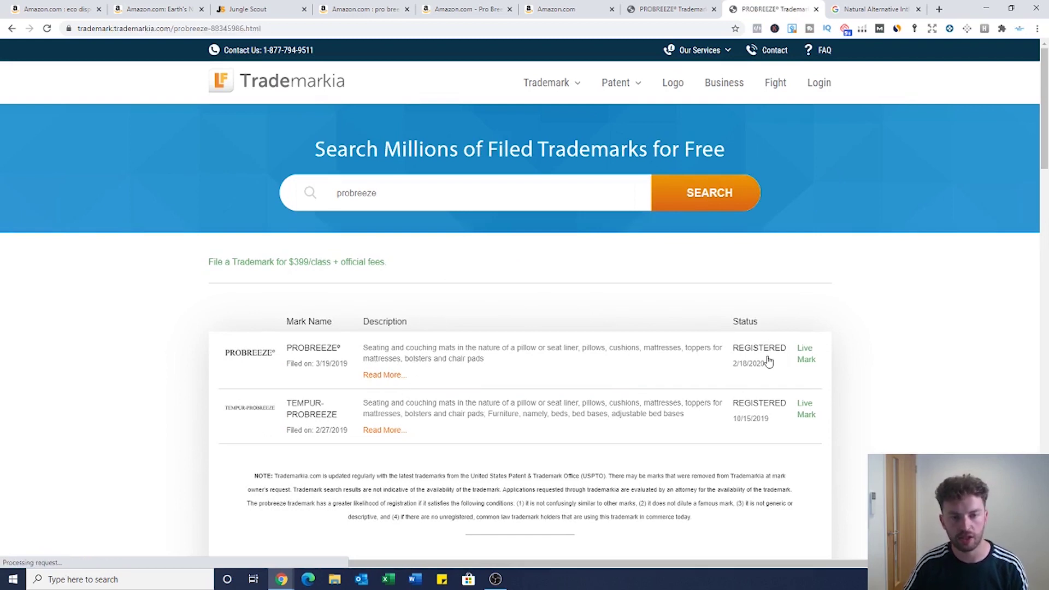
pyautogui.scroll(-1, 484, 310)
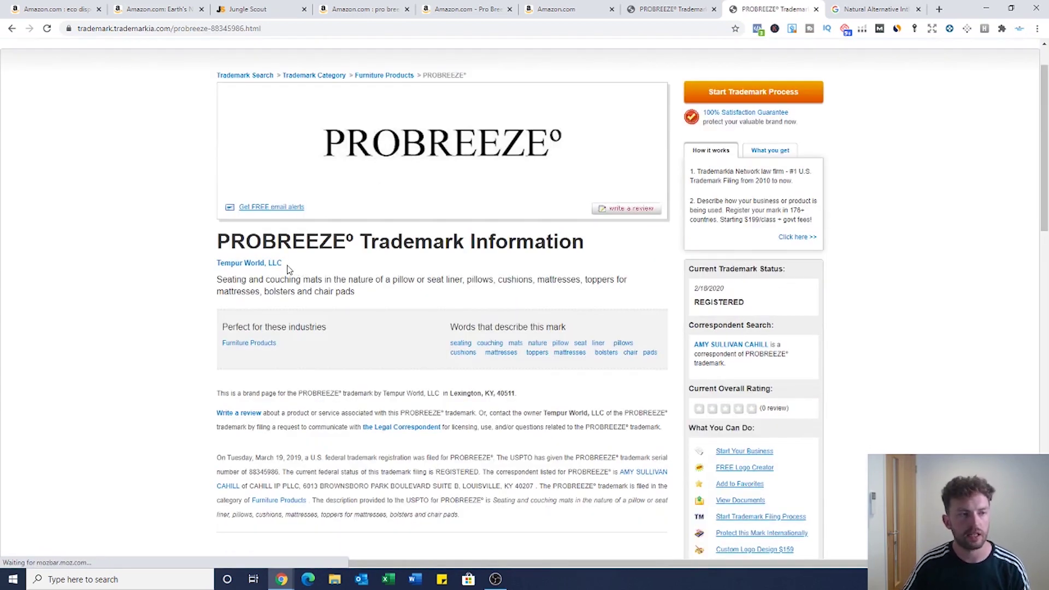
pyautogui.moveTo(283, 264); pyautogui.dragTo(221, 265)
pyautogui.hotkey('ctrl', 'c')
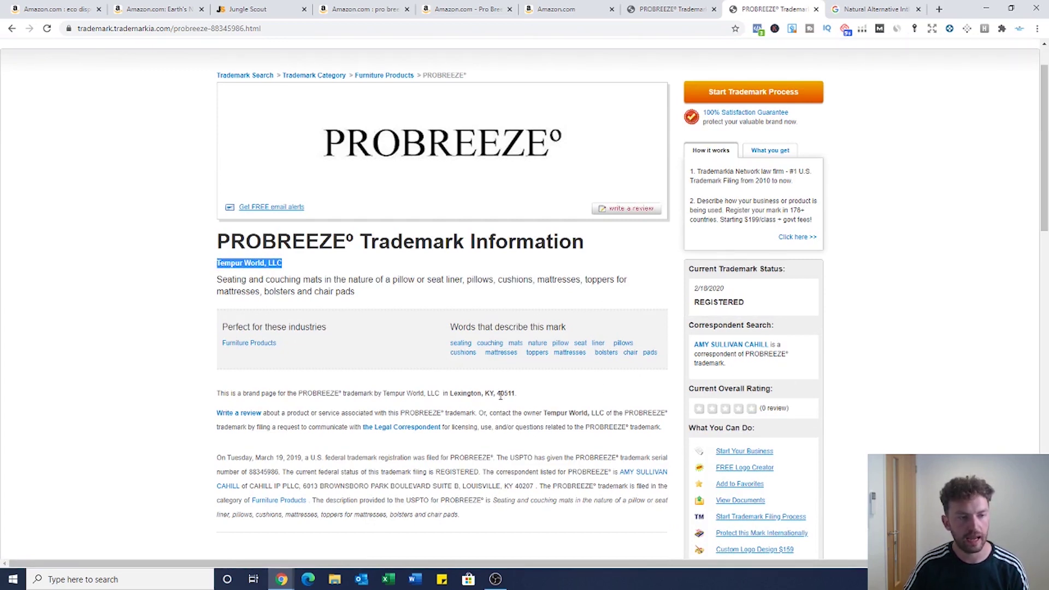
# Search Jungle Scout importers with company name Tempur World, LLC.
pyautogui.click(259, 11)
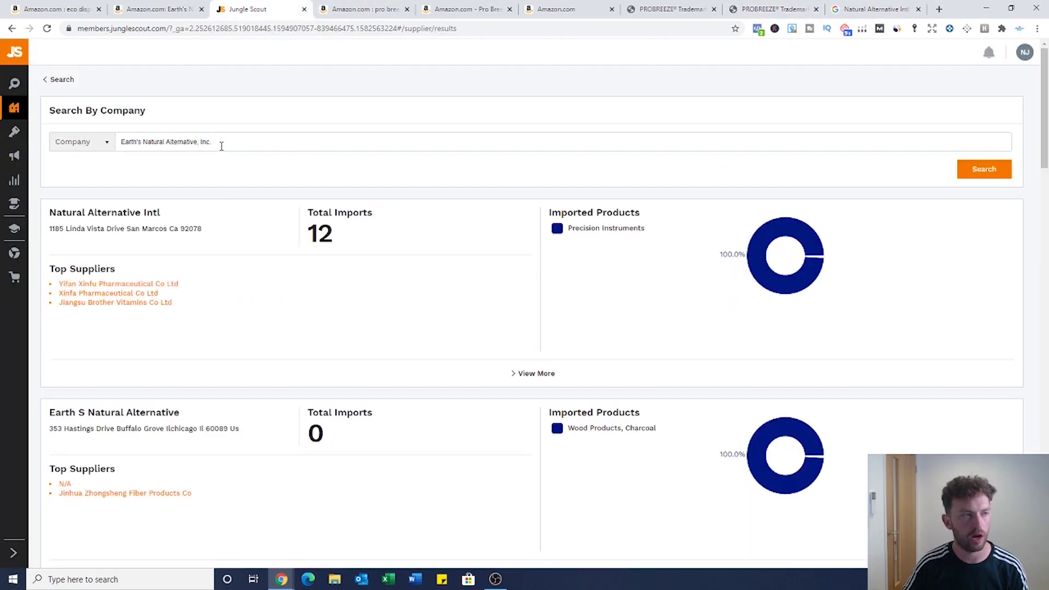
pyautogui.moveTo(169, 142); pyautogui.dragTo(112, 142)
pyautogui.hotkey('ctrl', 'v')
pyautogui.click(997, 171)
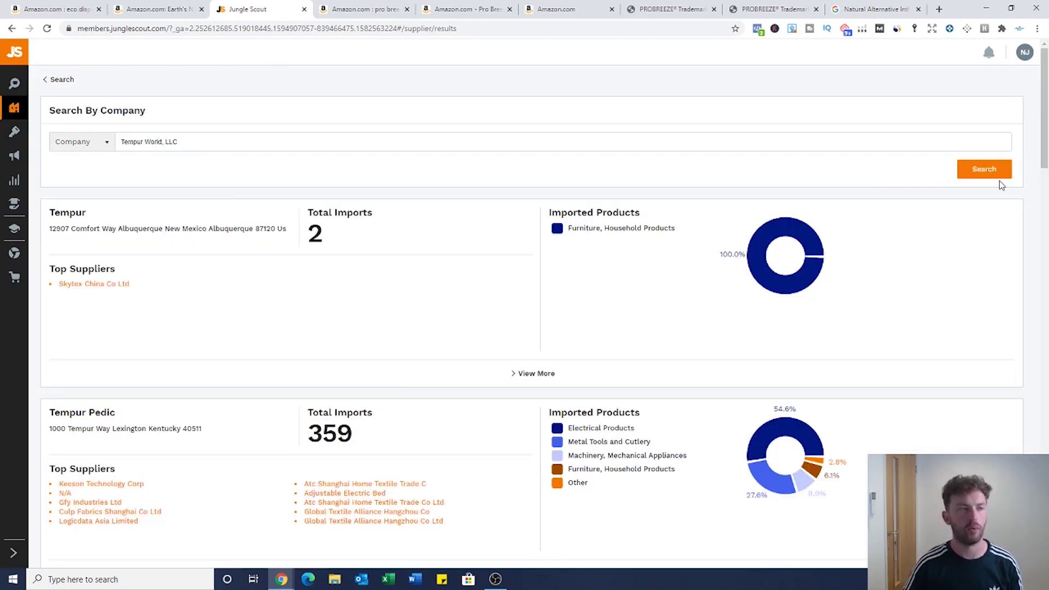
# Review the Tempur Pedic match (359 imports), then return to the PROBREEZE trademark page.
pyautogui.scroll(-2, 475, 254)
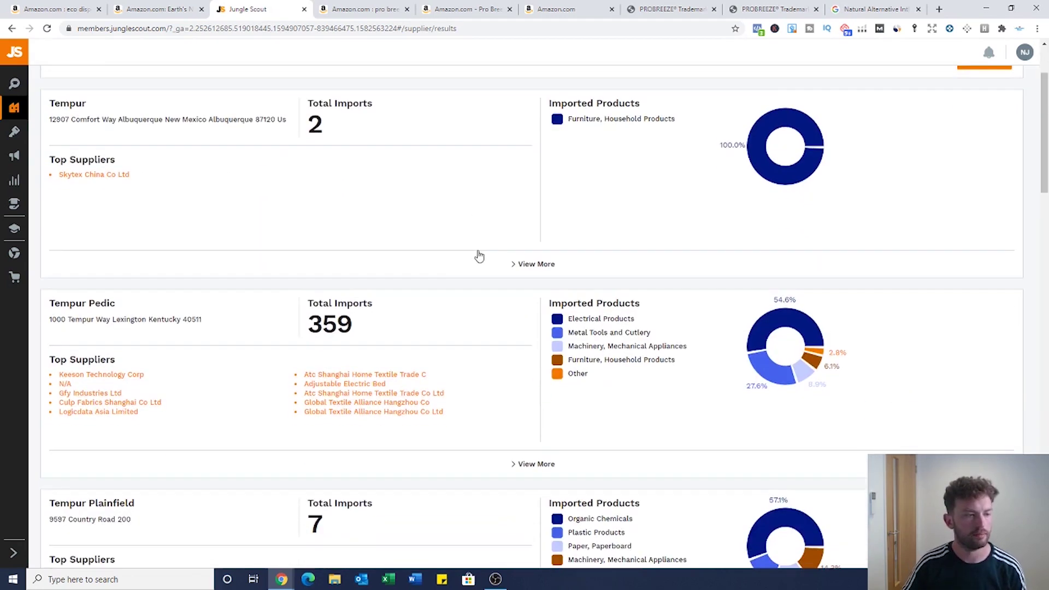
pyautogui.scroll(1, 481, 248)
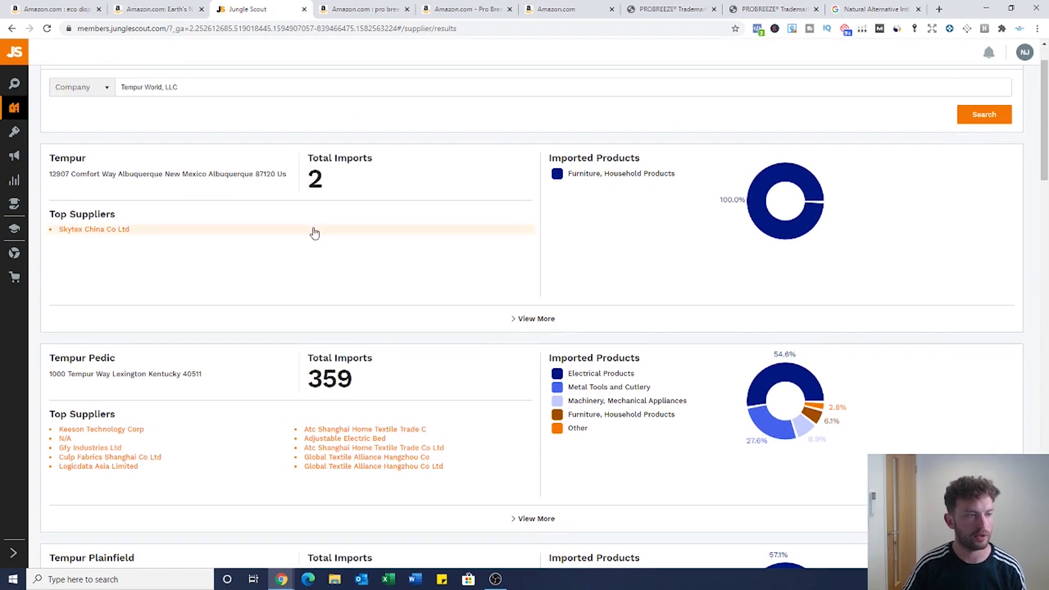
pyautogui.scroll(-3, 311, 232)
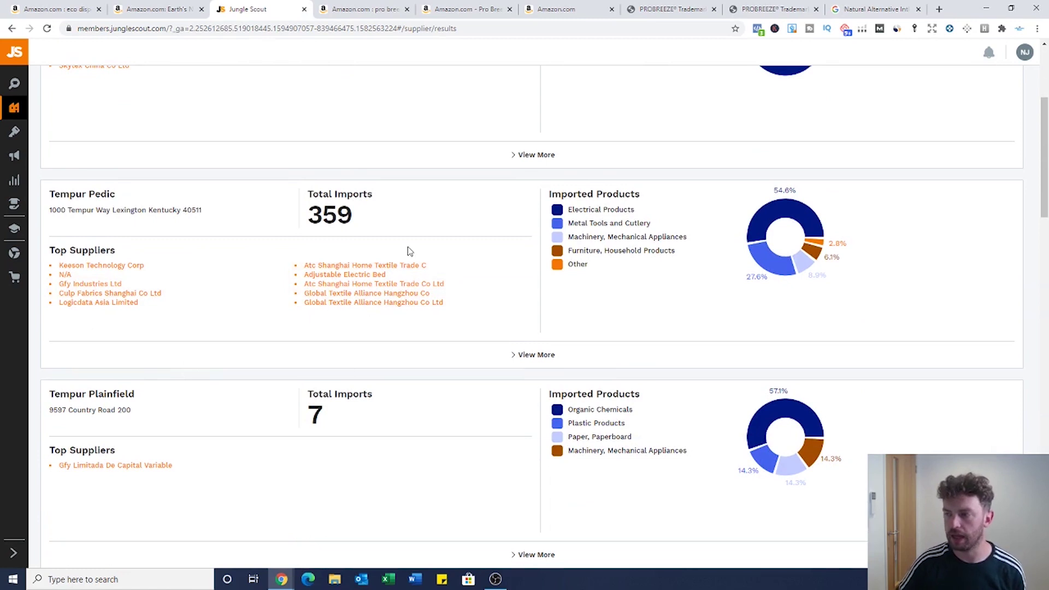
pyautogui.scroll(1, 253, 223)
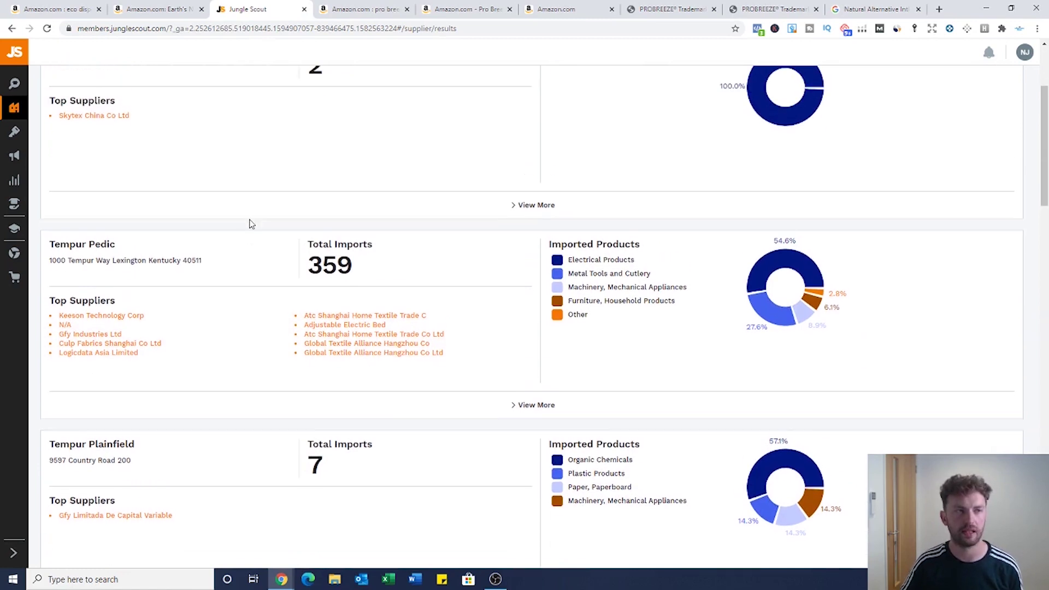
pyautogui.click(776, 9)
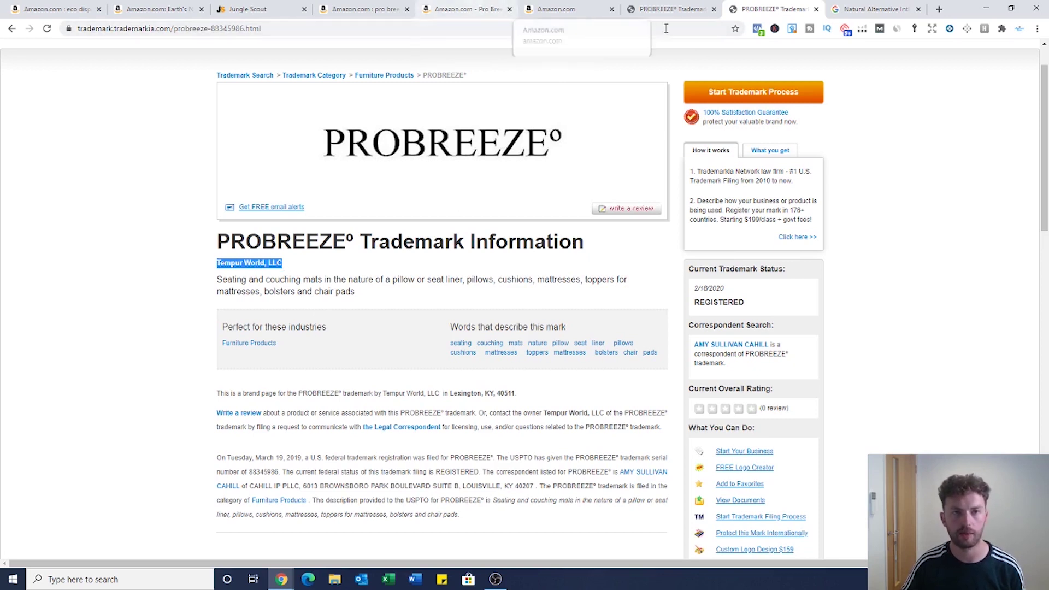
# Match the trademark owner's Lexington, Kentucky 40511 address against Tempur Pedic's address in Jungle Scout.
pyautogui.click(407, 421)
pyautogui.scroll(-1, 492, 383)
pyautogui.moveTo(518, 340); pyautogui.dragTo(449, 342)
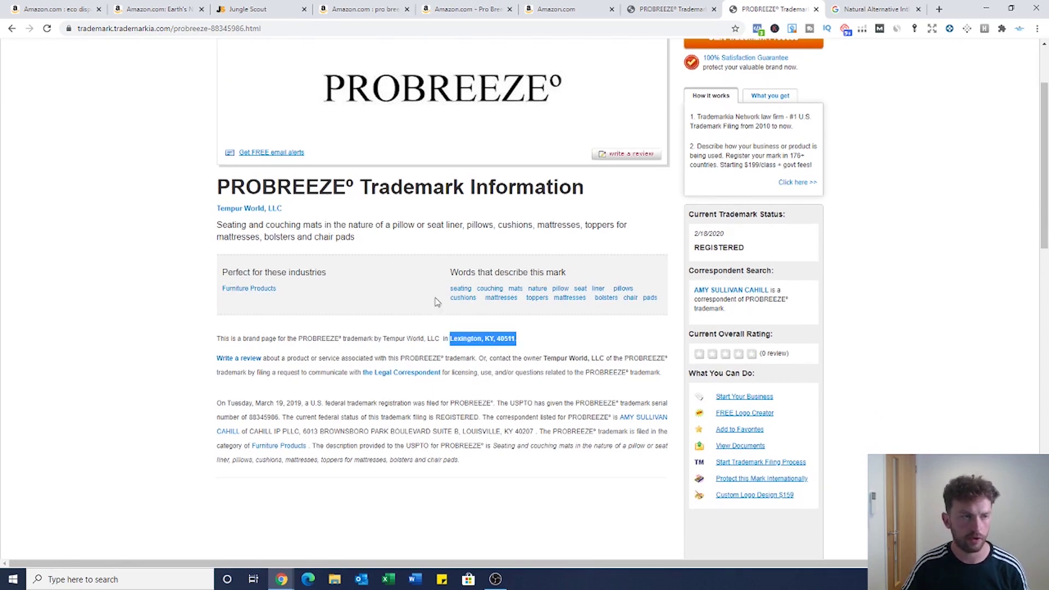
pyautogui.click(258, 11)
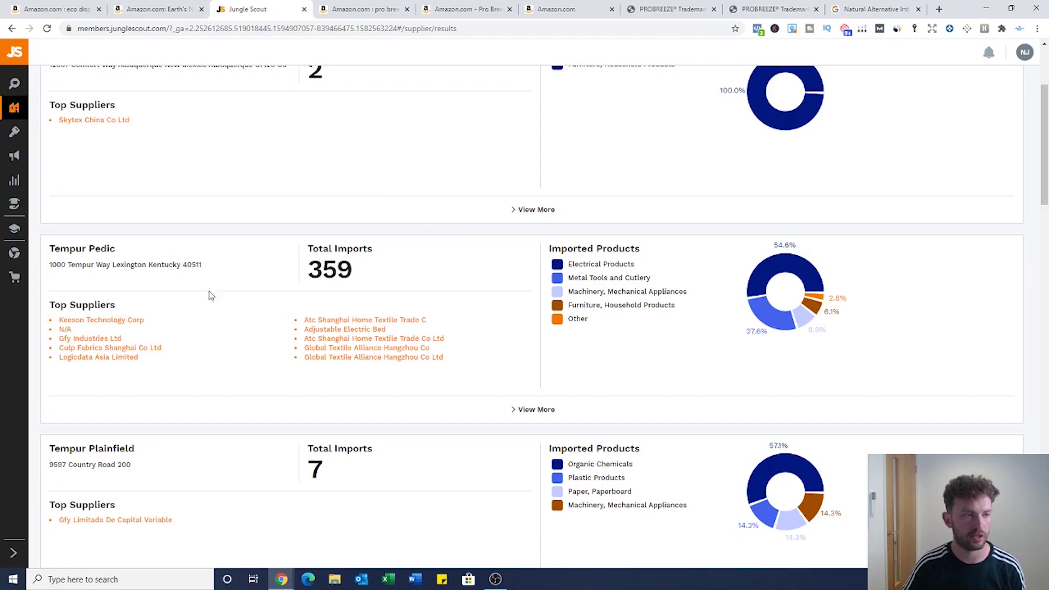
pyautogui.moveTo(204, 267); pyautogui.dragTo(111, 274)
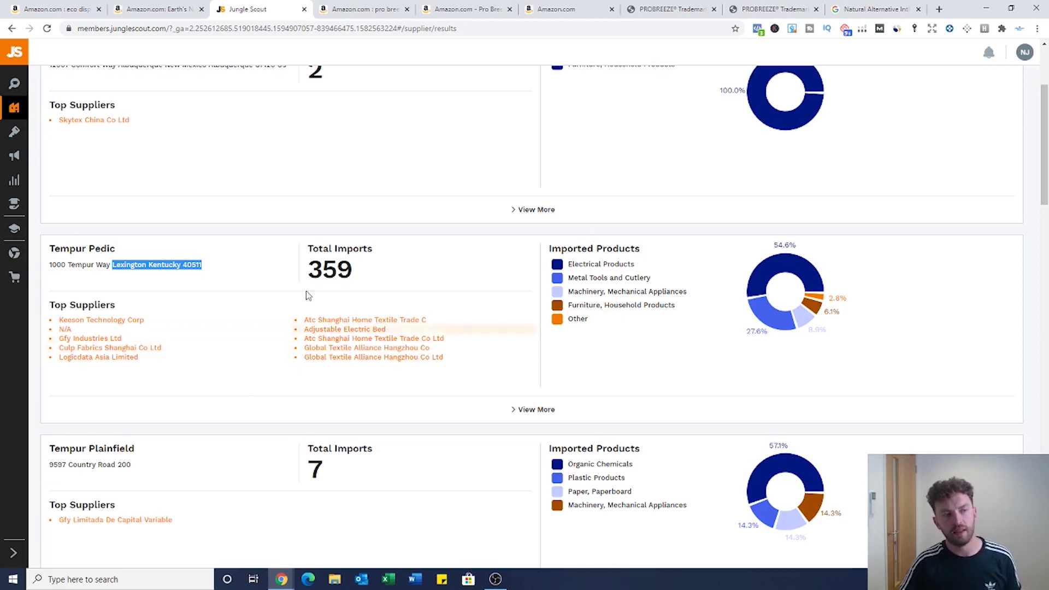
pyautogui.click(257, 308)
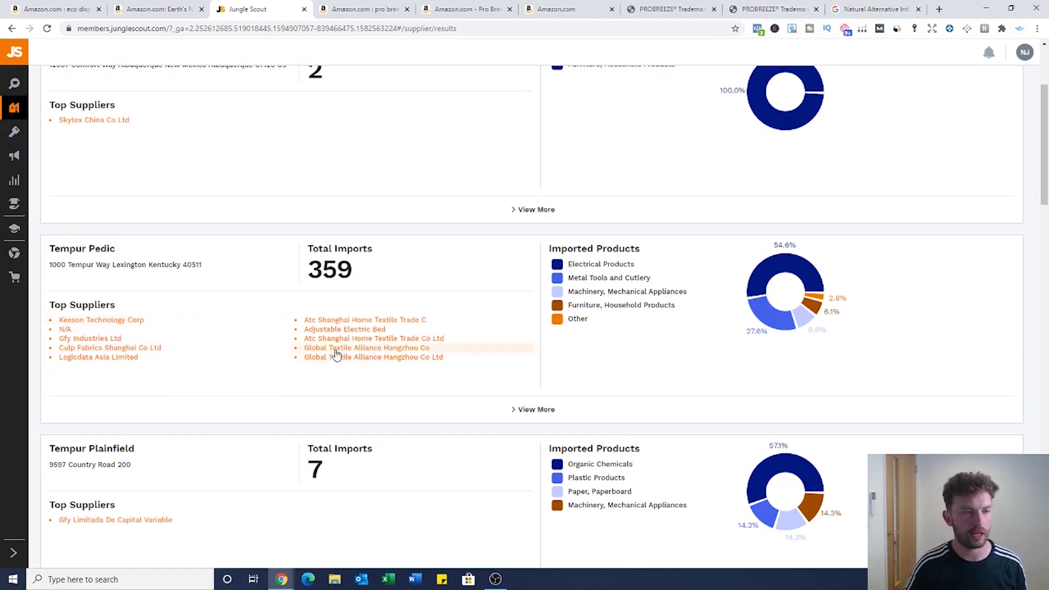
# Review Atc Shanghai Home Textile Trade C's shipments and customers, then search for its contact info.
pyautogui.click(354, 321)
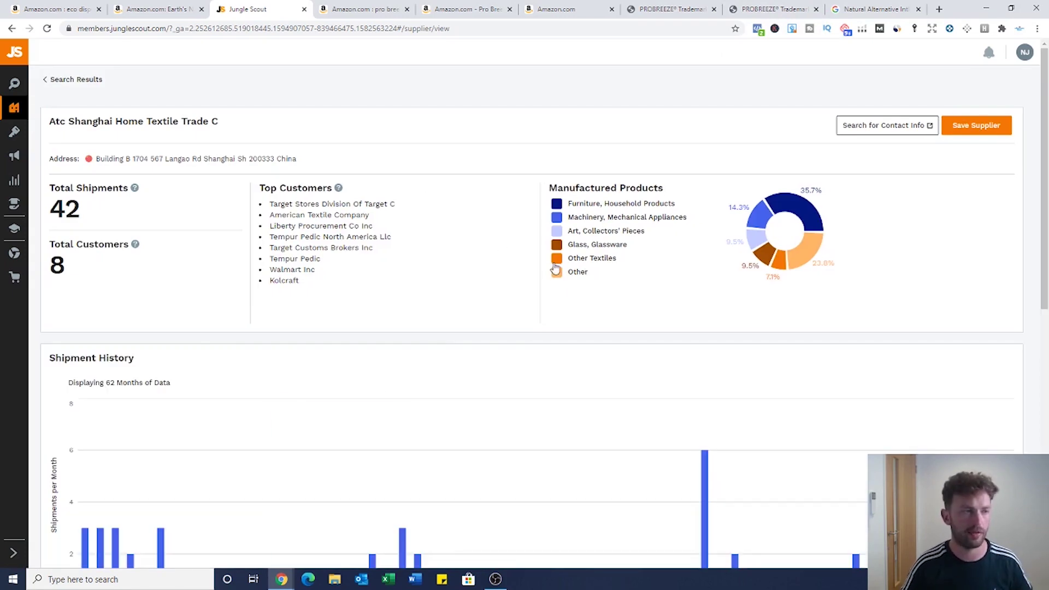
pyautogui.scroll(-2, 257, 230)
pyautogui.scroll(2, 241, 207)
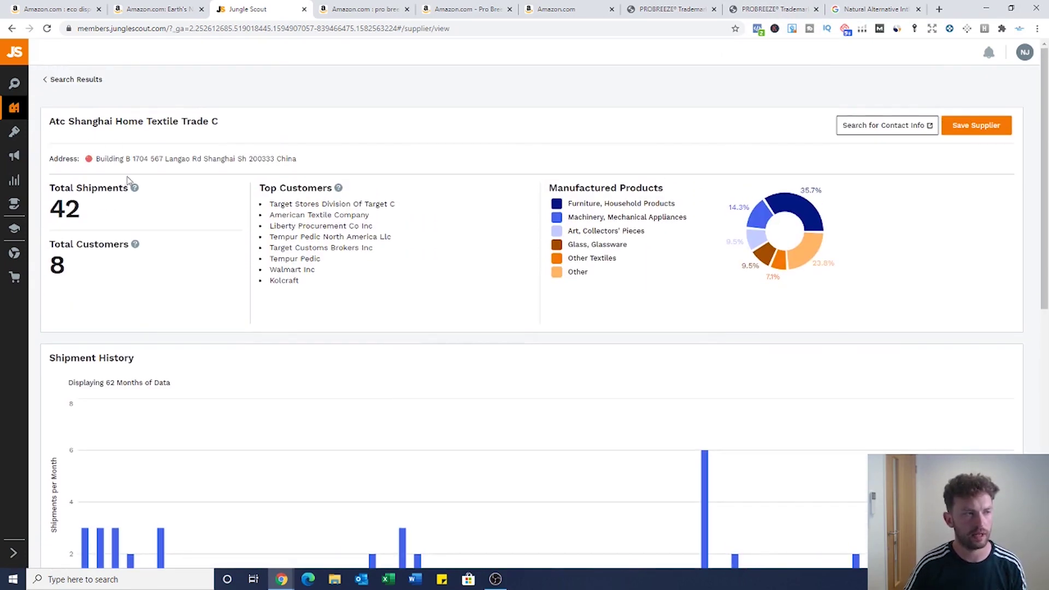
pyautogui.scroll(-7, 221, 215)
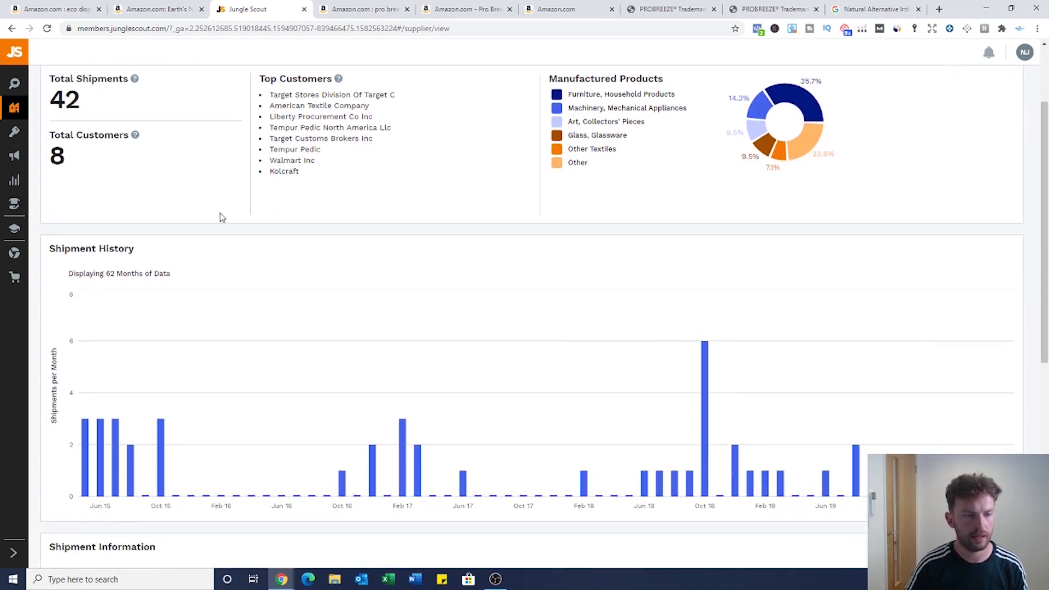
pyautogui.scroll(-3, 503, 264)
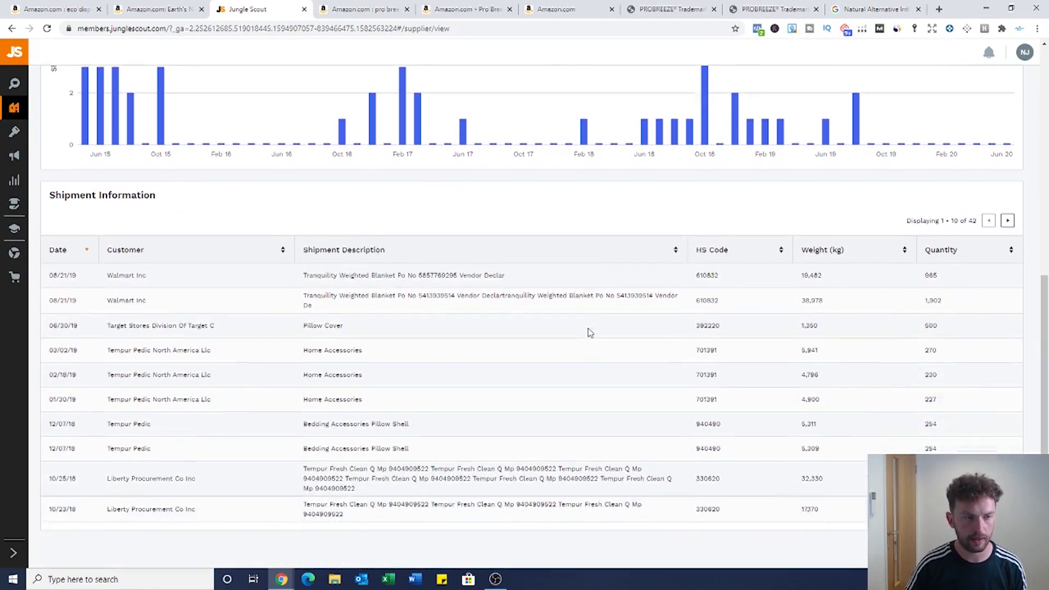
pyautogui.scroll(5, 569, 325)
pyautogui.scroll(4, 579, 329)
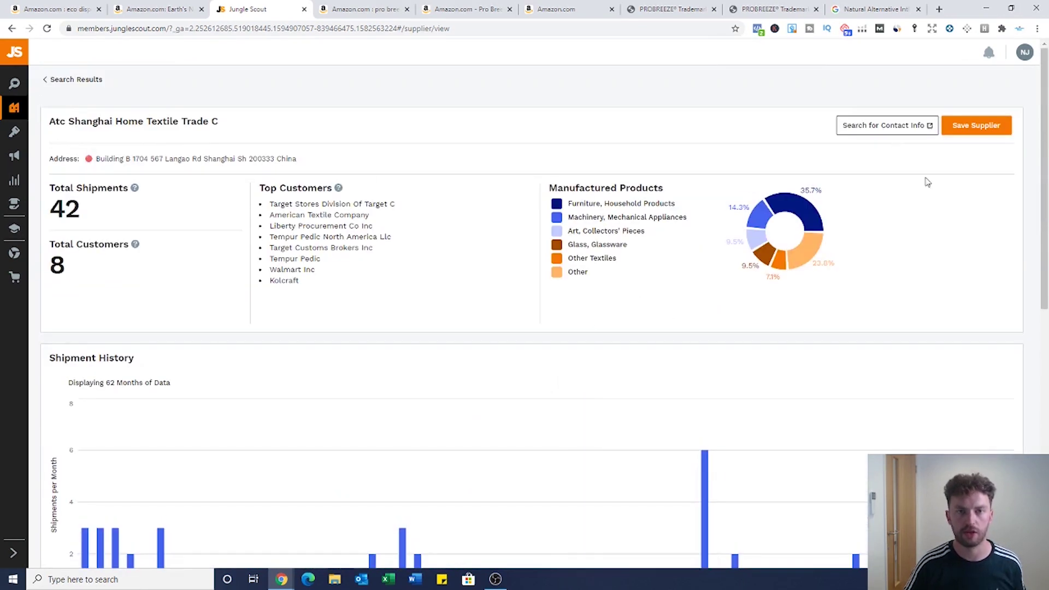
pyautogui.keyDown('ctrl'); pyautogui.click(886, 126); pyautogui.keyUp('ctrl')
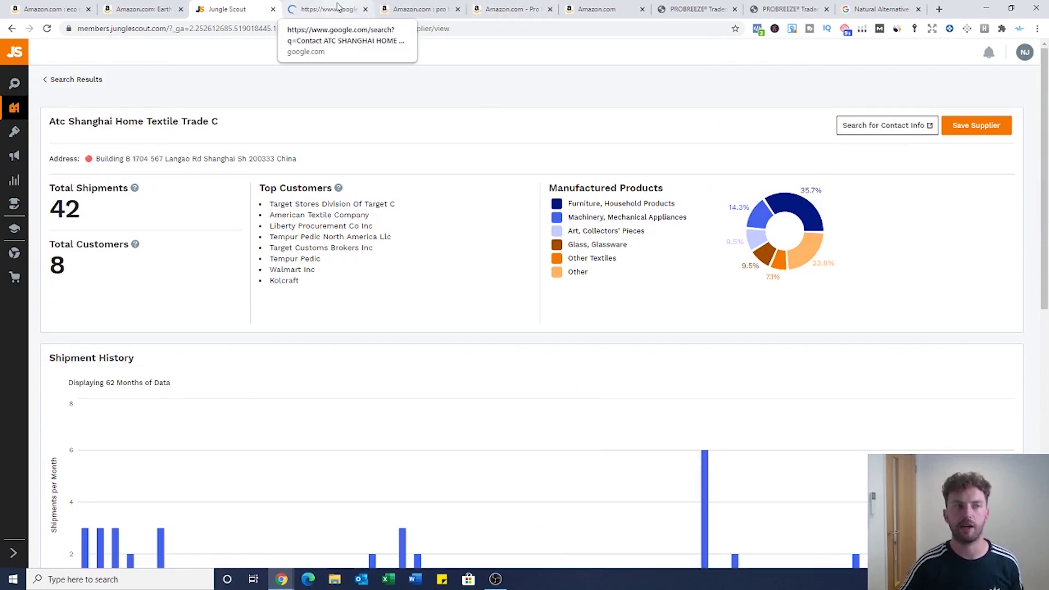
# View the Google results for 'Contact ATC SHANGHAI HOME TEXTILE TRADE C'.
pyautogui.click(338, 8)
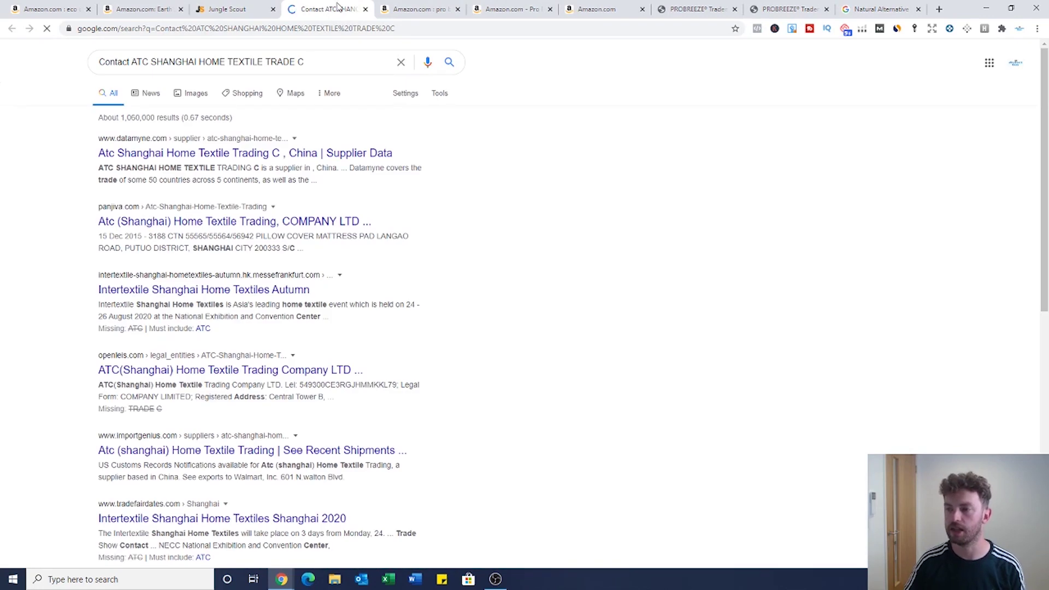